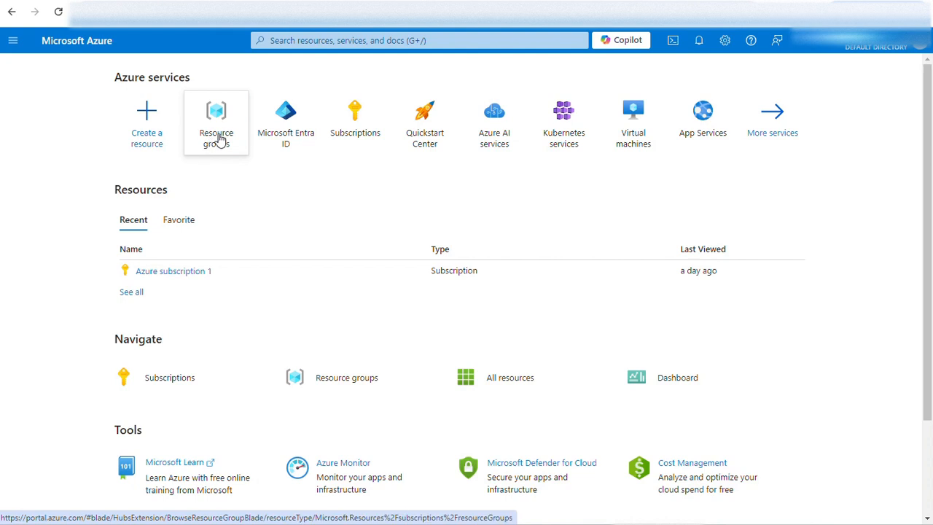
Search the resource marketplace for "sql database", dismiss the private offers notice, and open the SQL Database offering
click(148, 130)
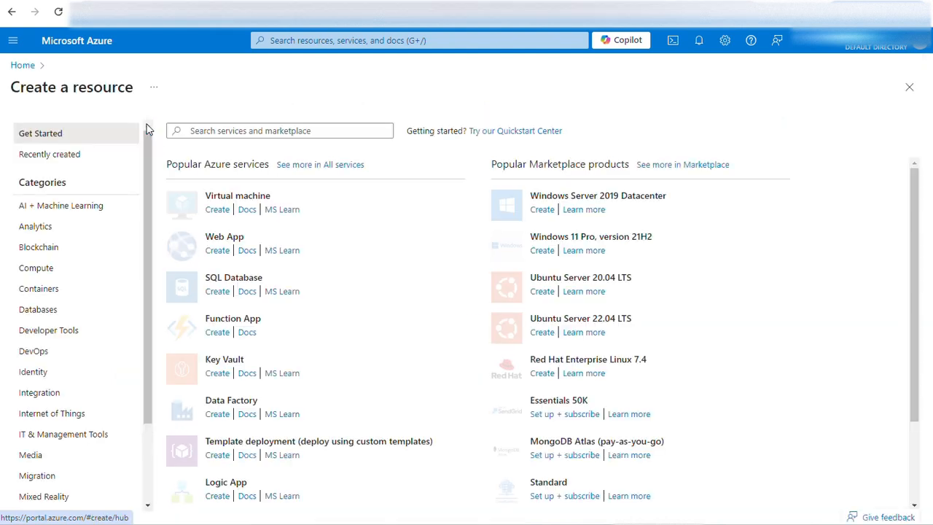
click(240, 129)
text(sql data)
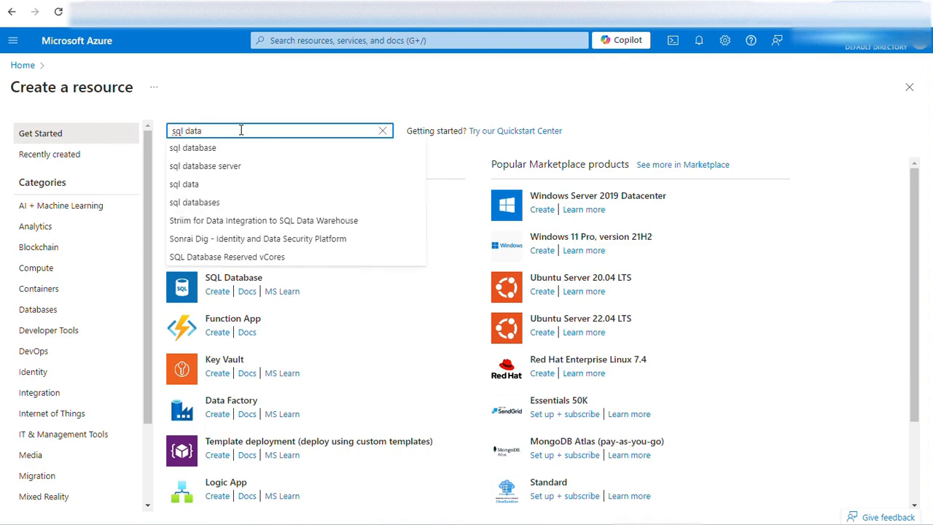
click(230, 149)
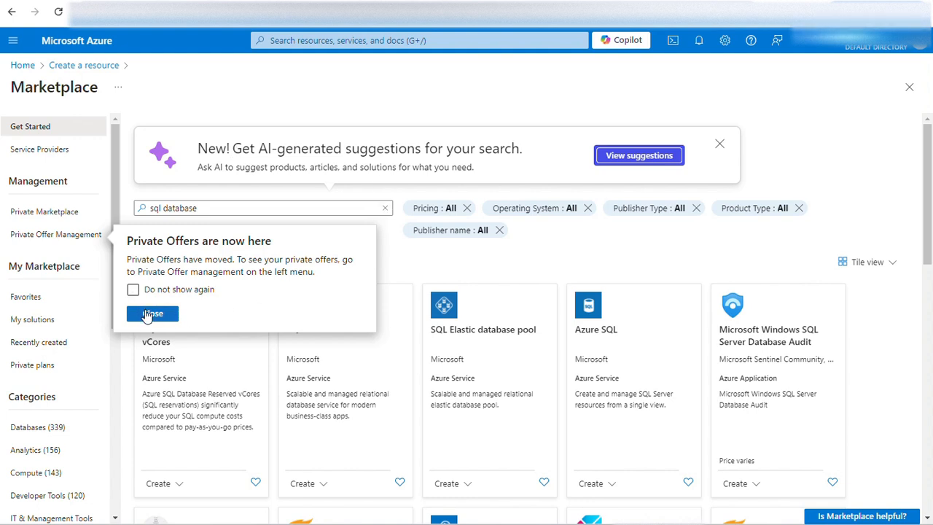
click(143, 315)
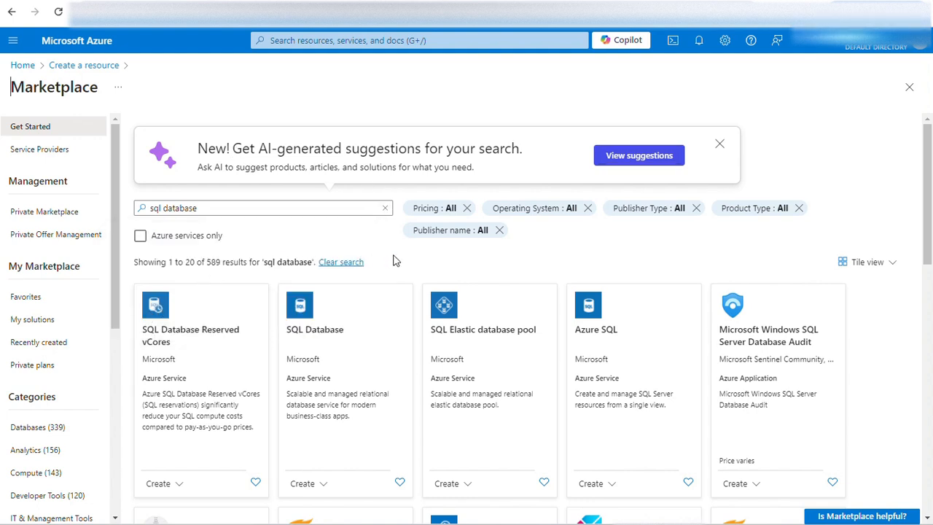
click(318, 336)
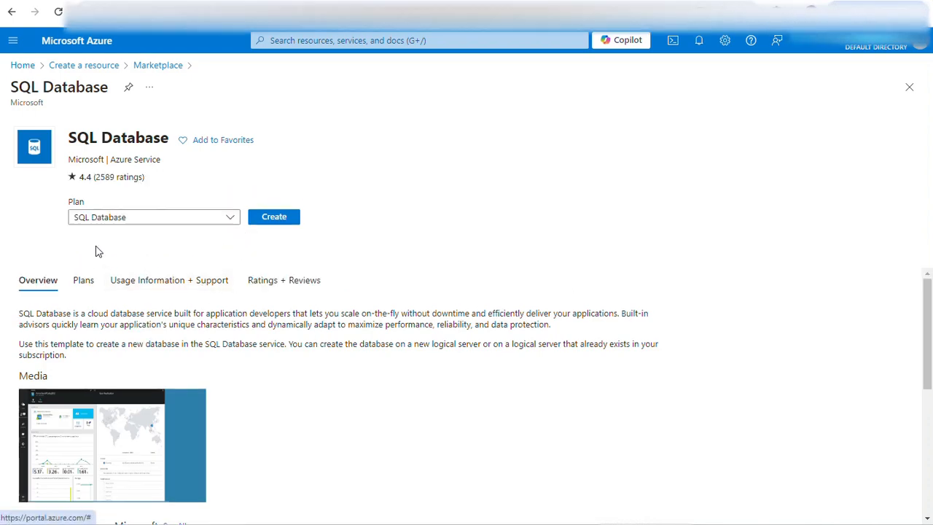
Review the SQL Database offering's overview and plan description, and start creating a database with the SQL Database plan
click(232, 223)
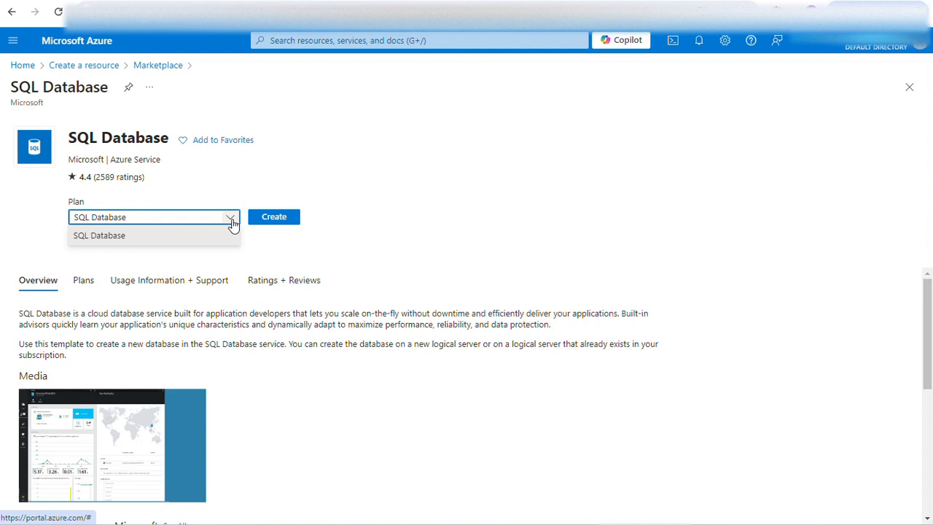
click(330, 267)
scroll(202, 302, down, 3)
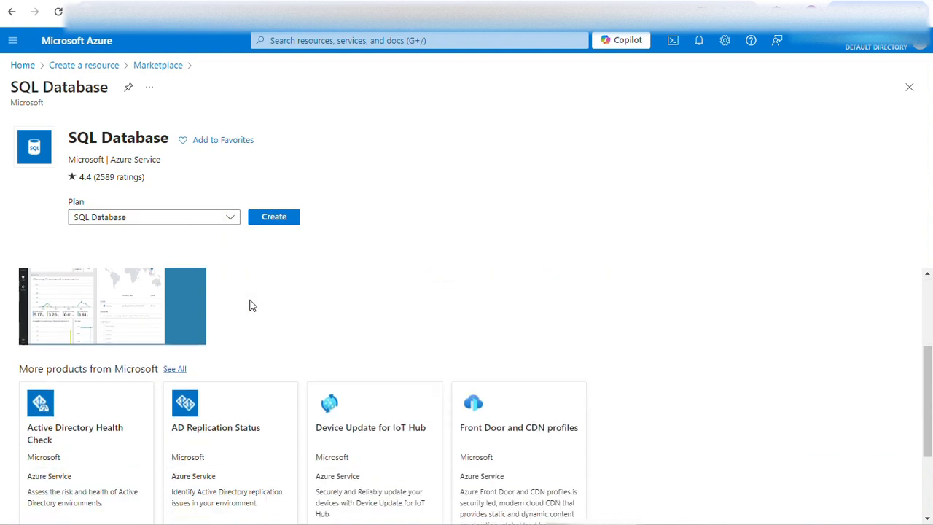
scroll(739, 346, down, 2)
scroll(741, 349, up, 5)
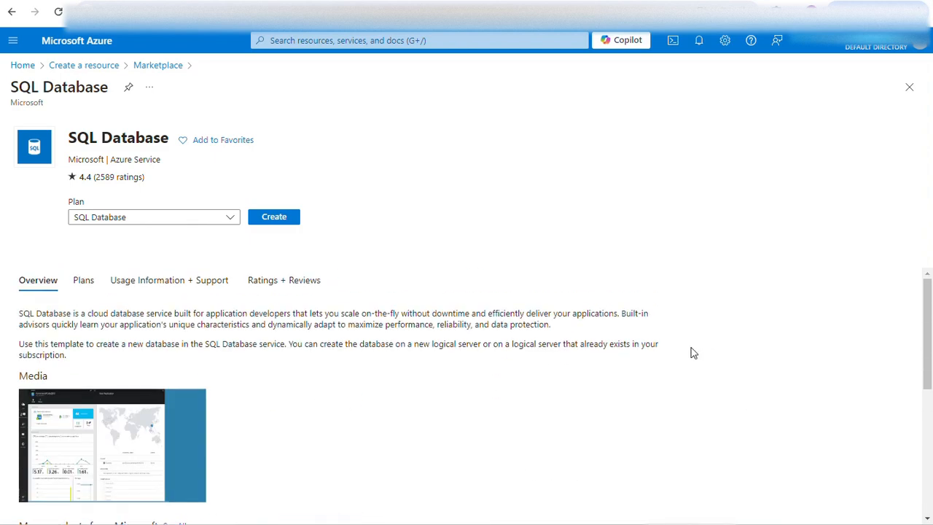
click(84, 281)
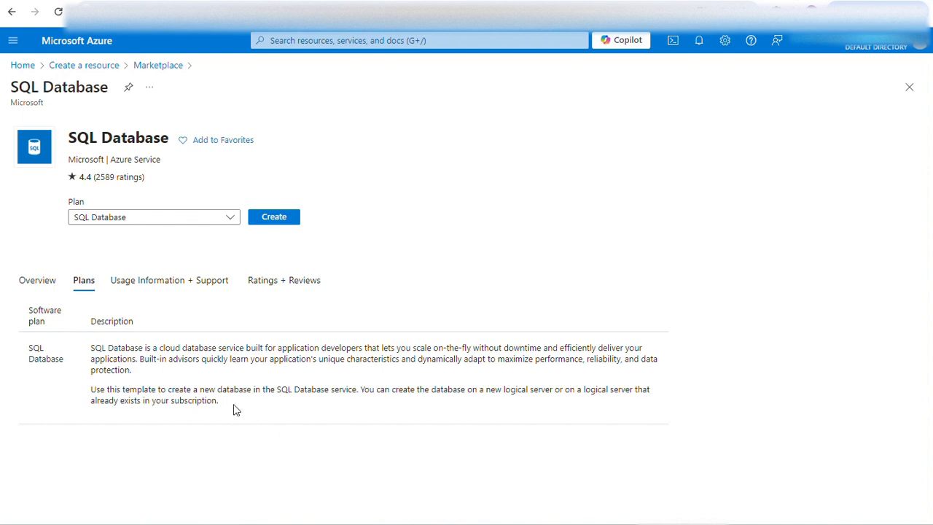
click(274, 218)
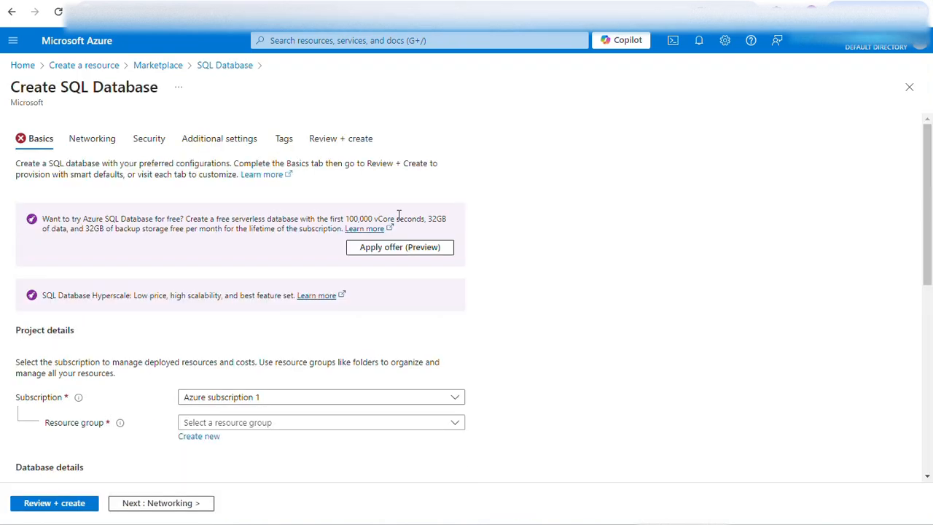
Look over the basic settings of the new SQL database and apply the free database offer (Preview)
scroll(507, 247, down, 3)
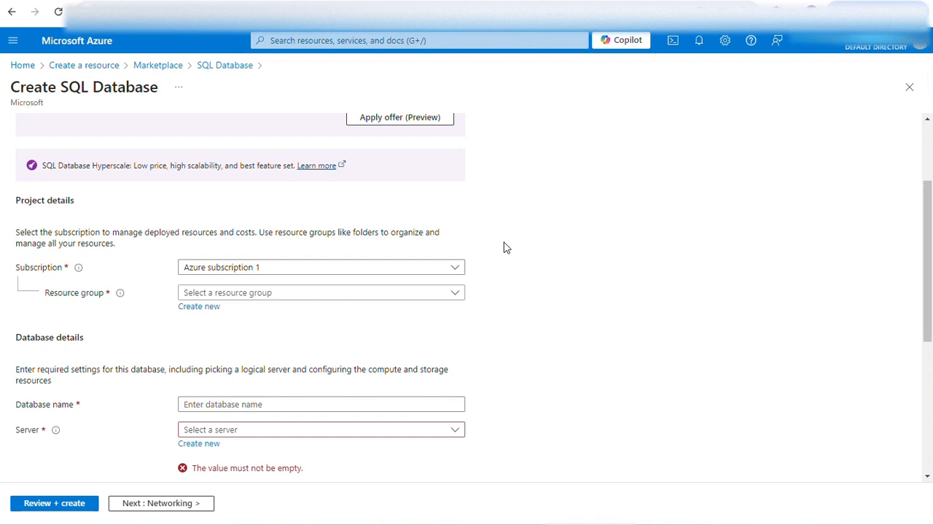
scroll(506, 248, up, 2)
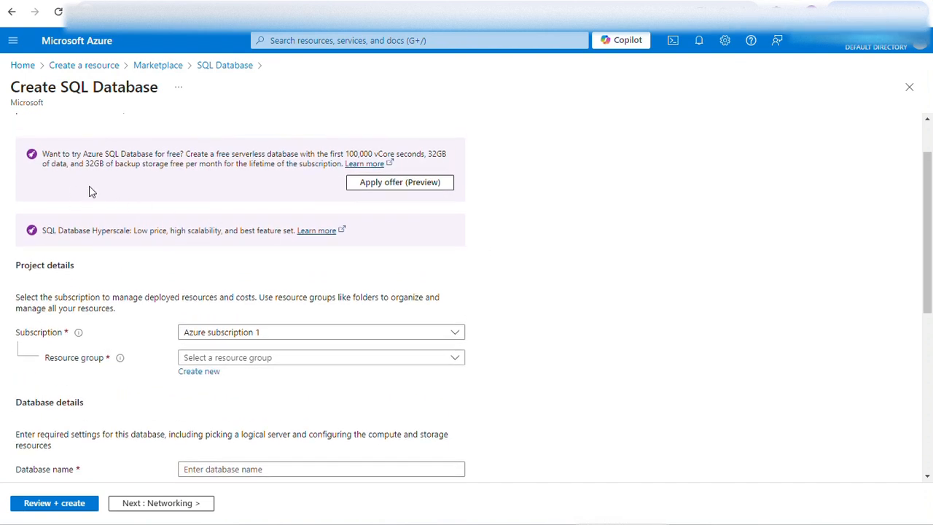
scroll(63, 181, up, 1)
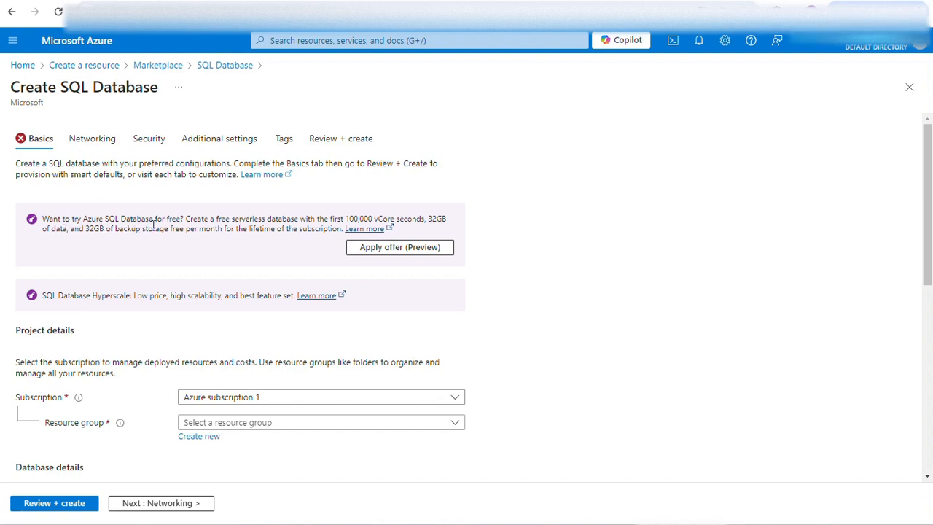
click(373, 249)
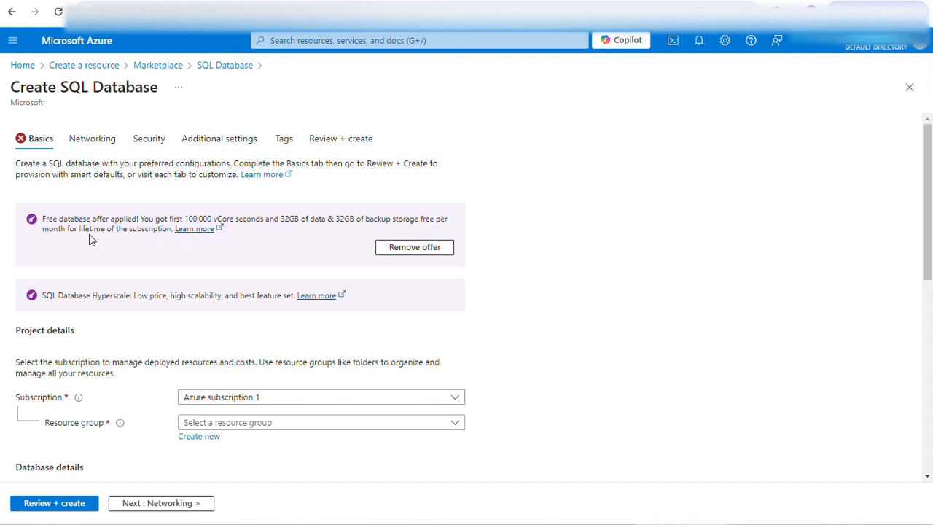
Create a new resource group named SQLBasics for the database
scroll(229, 312, down, 2)
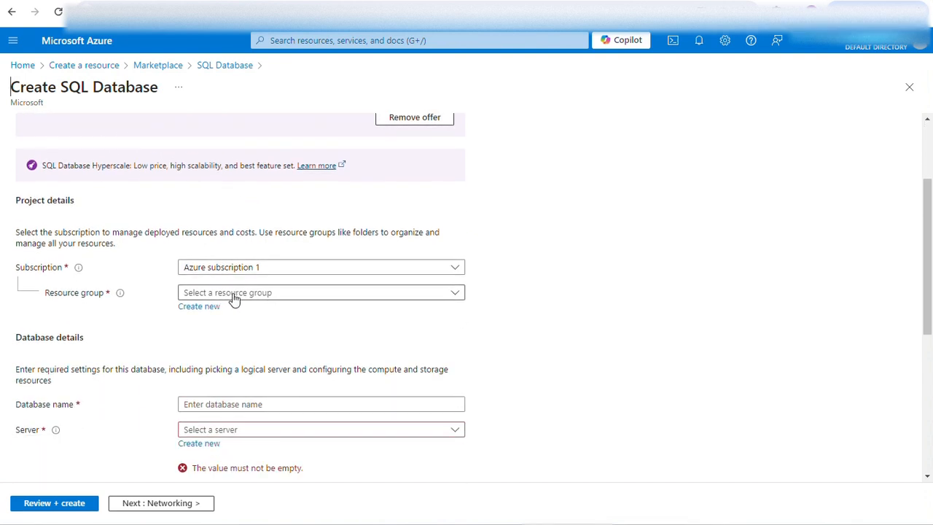
click(233, 297)
click(525, 305)
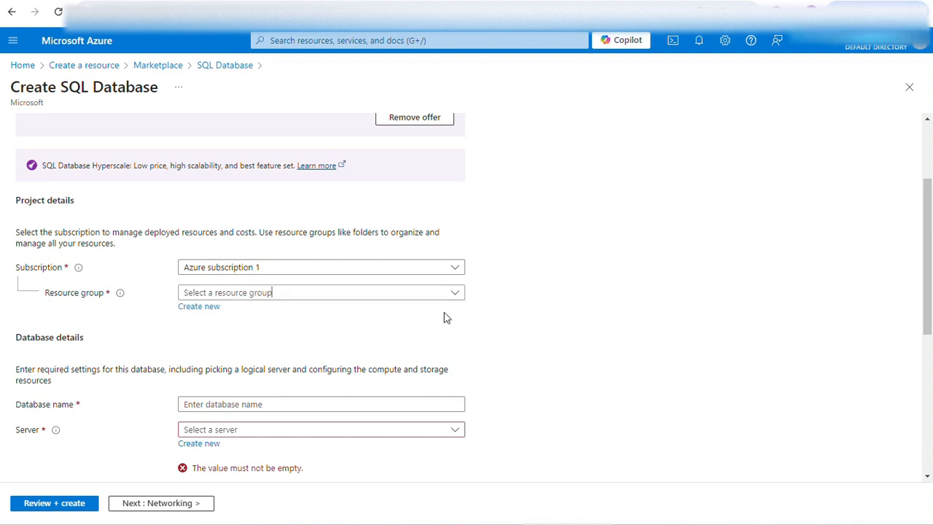
click(210, 309)
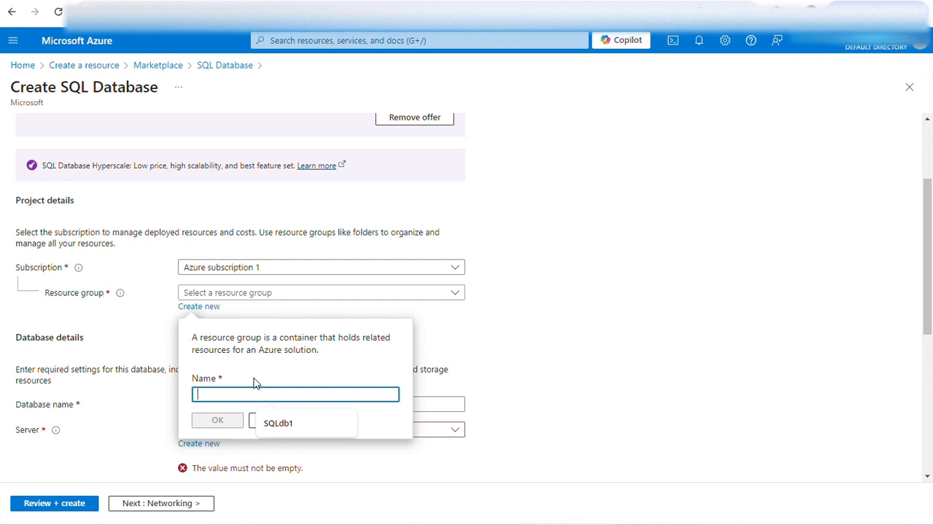
text(SQLBa)
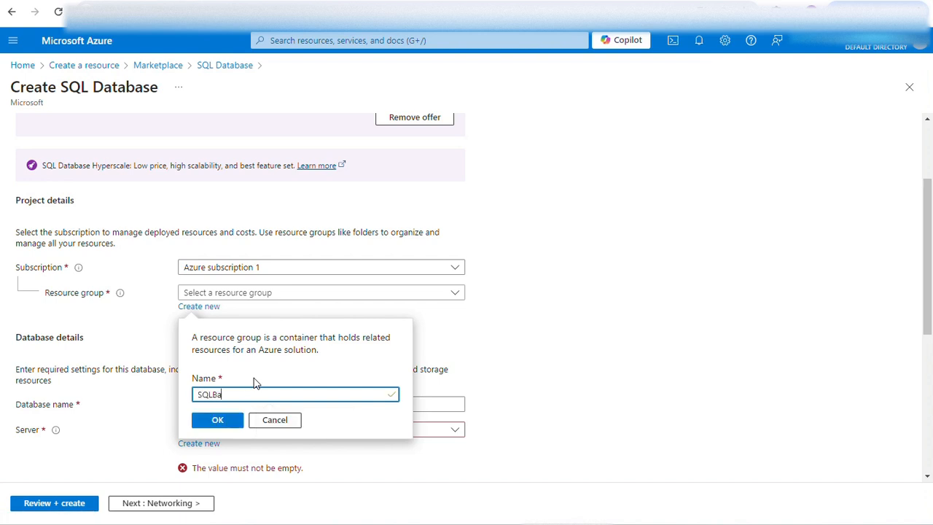
text(sics)
click(237, 425)
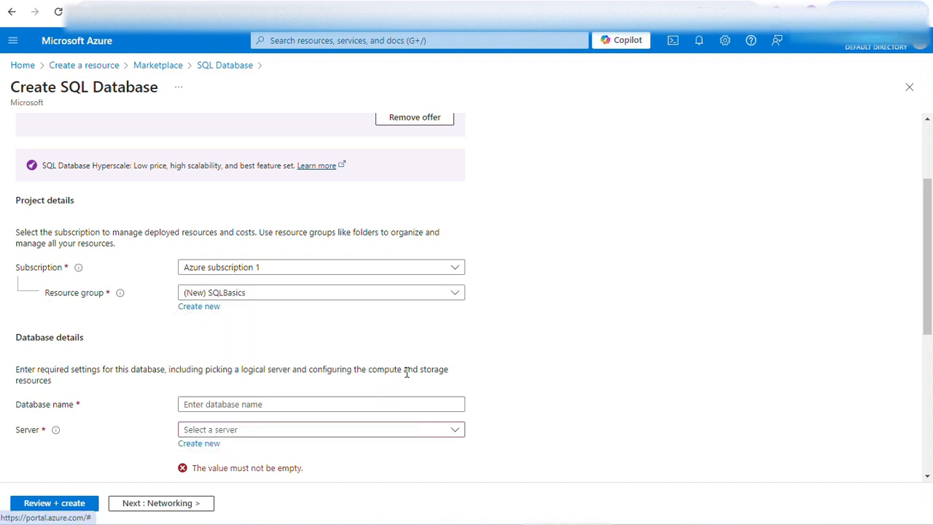
Name the database sampleDB and start creating a new server for it
click(259, 404)
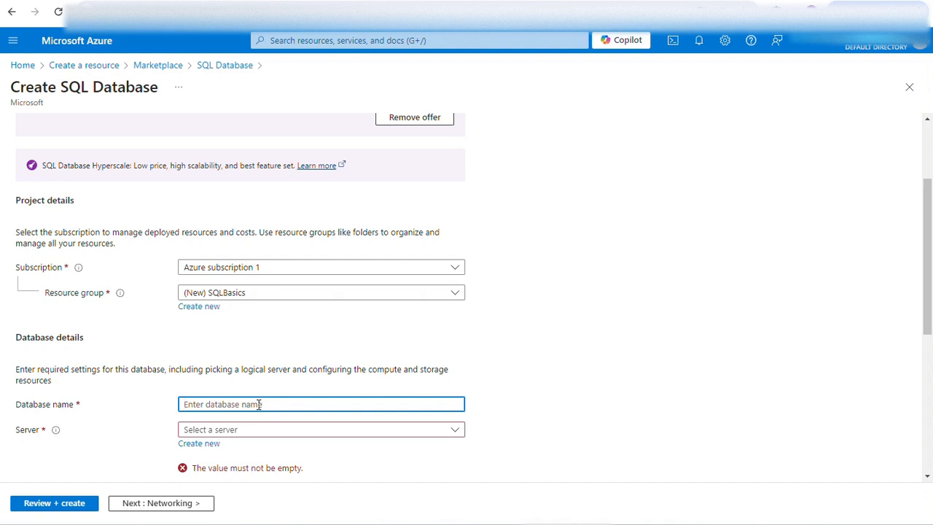
text(sample)
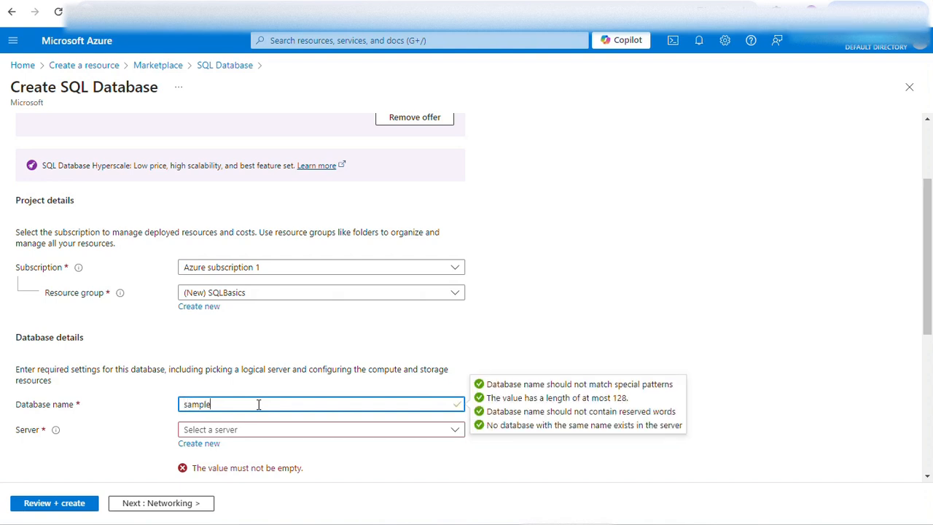
text(DB)
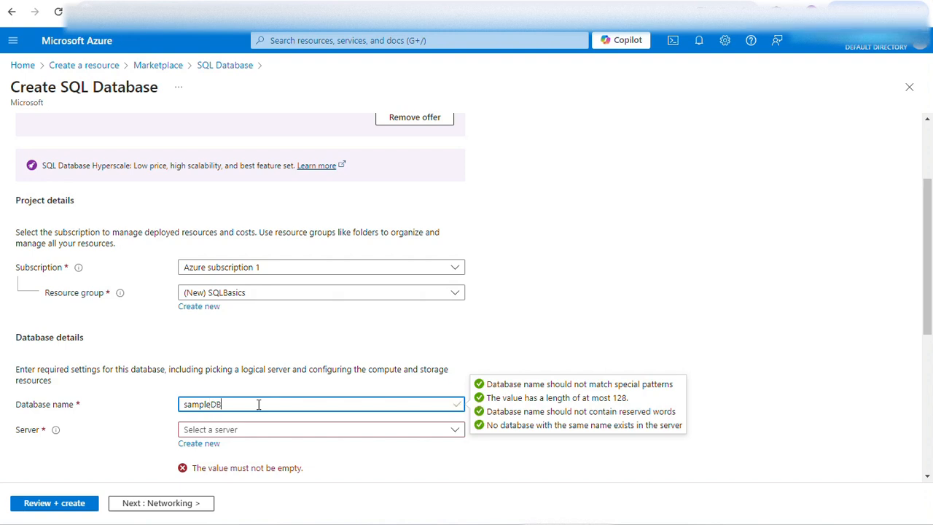
click(259, 431)
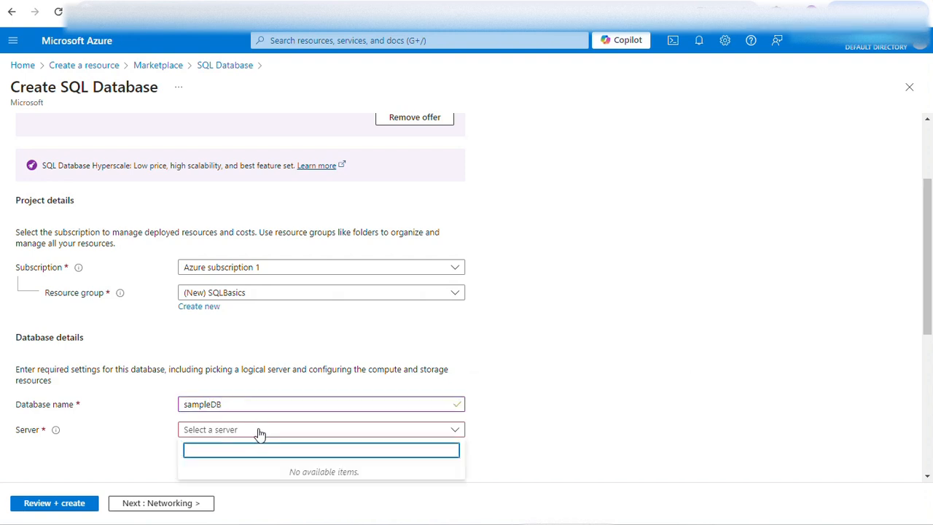
click(259, 432)
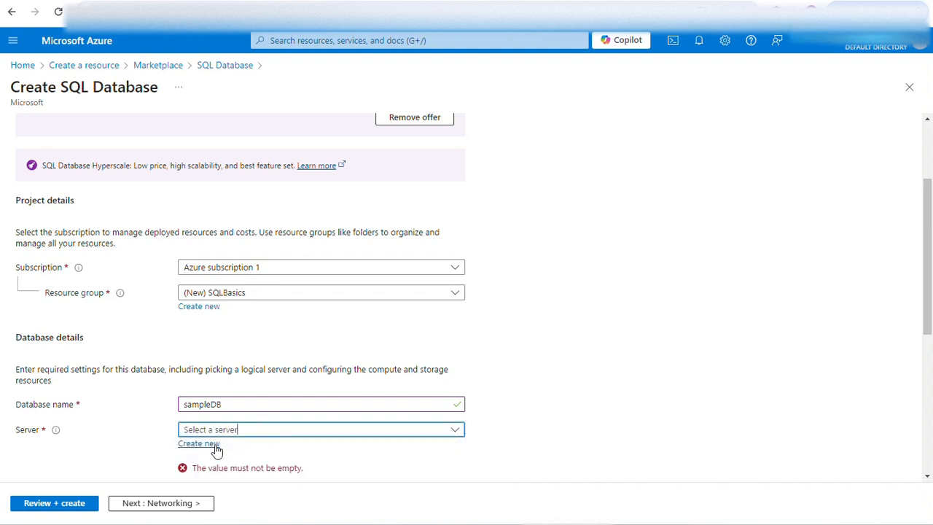
click(197, 448)
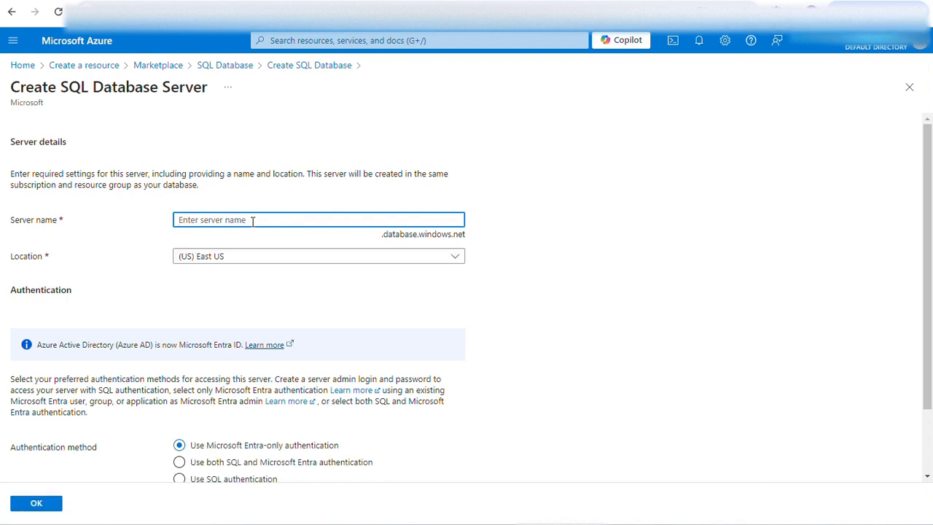
Try myfirstdbserver, mysqldbserver and sqldbserver2024 as the name of the new database server
text(myfirstd)
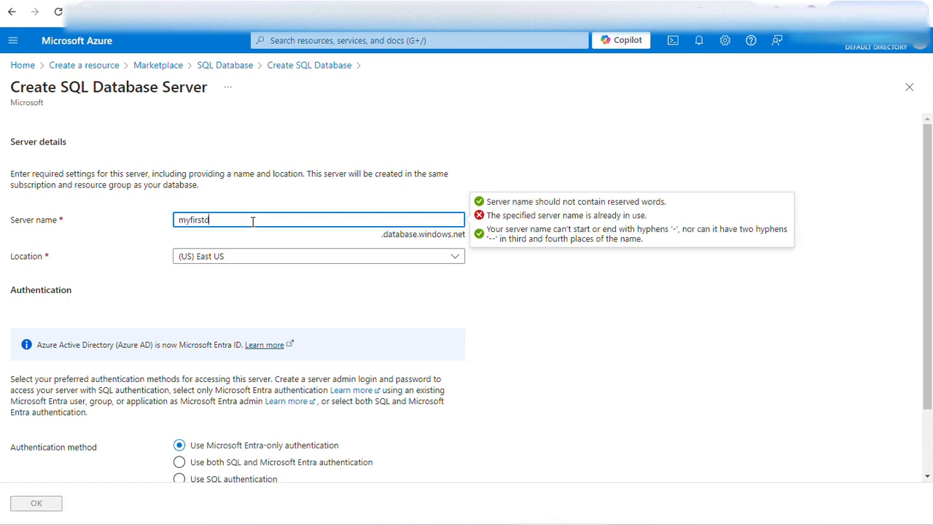
text(bserver)
key(Left)
key(Left)
text(sql)
key(shift+Left)
key(shift+Left)
key(shift+Left)
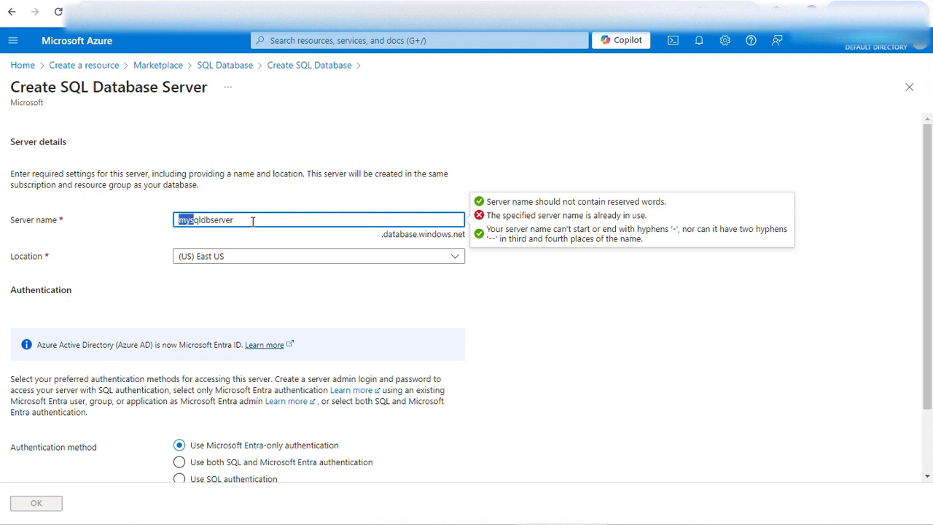
text(s)
text(2024)
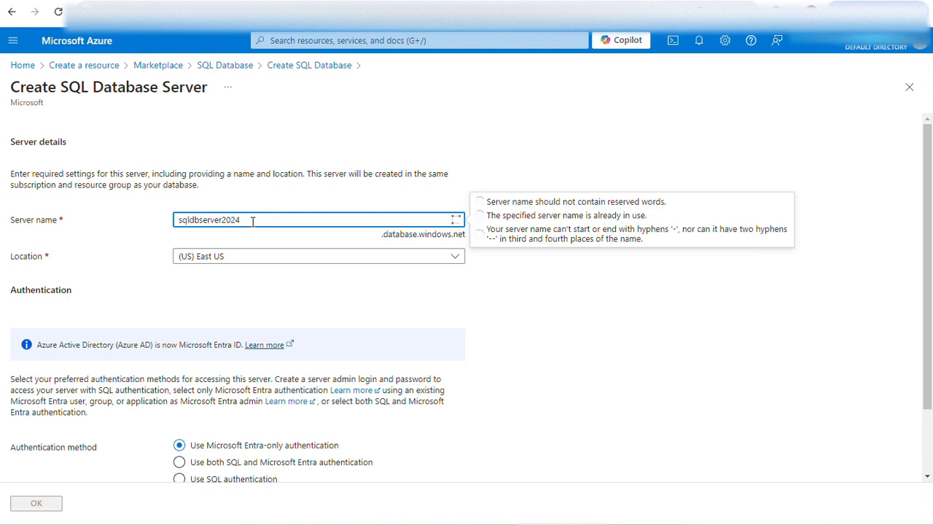
key(Tab)
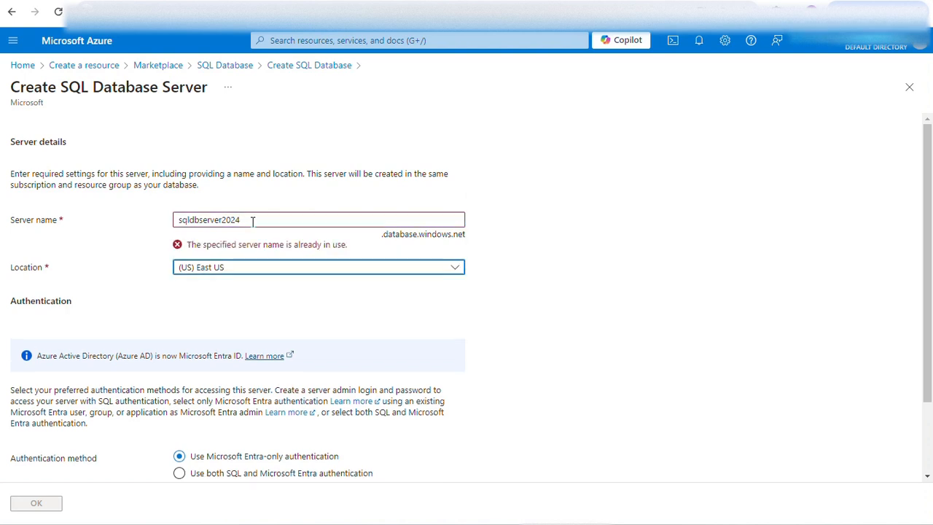
Replace the server name with sqlbasicssever
click(249, 220)
drag(233, 221, 179, 218)
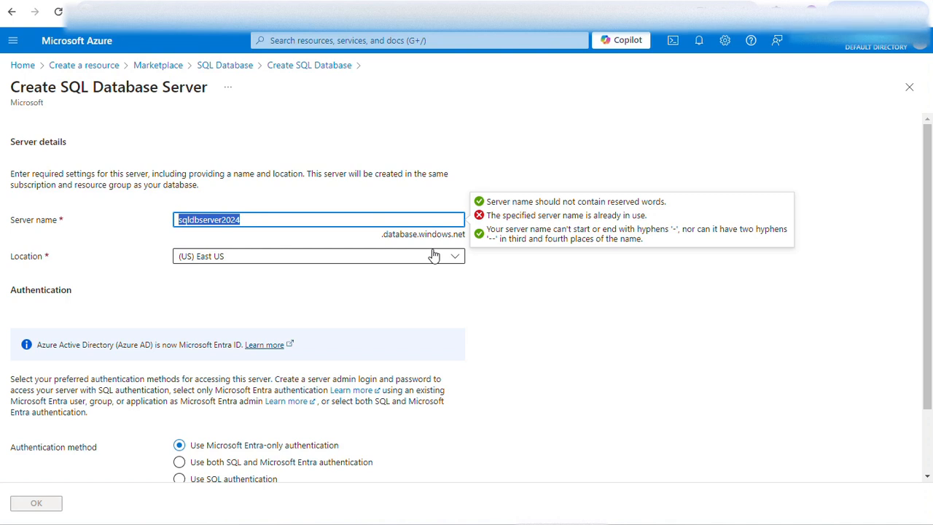
text(sqlbas)
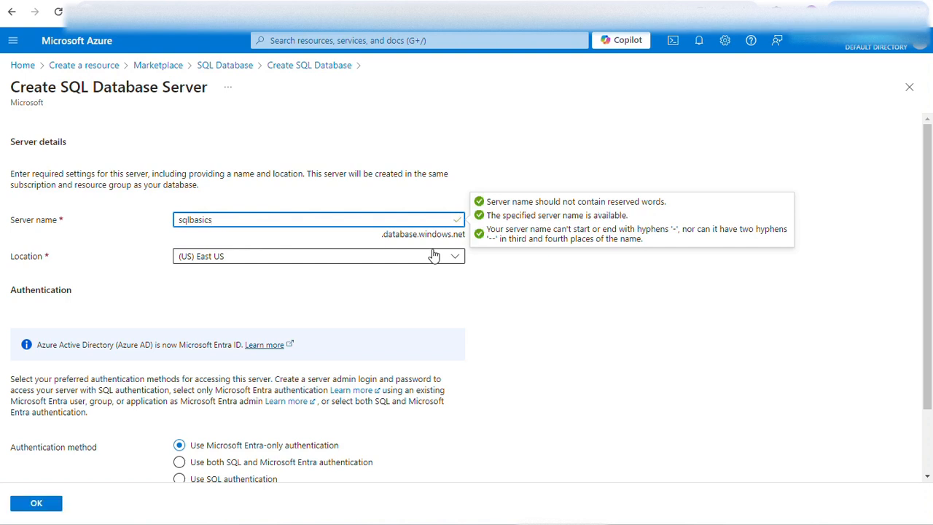
text(icssever)
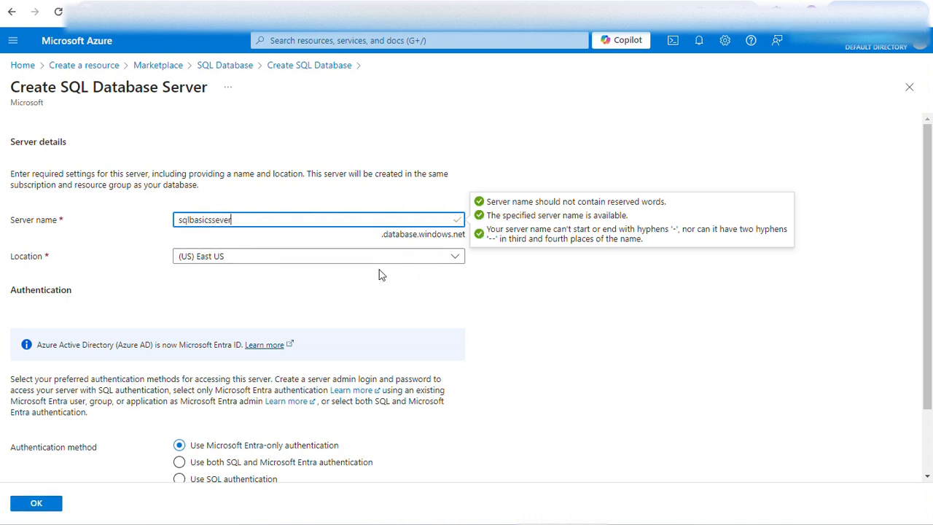
Set the server's authentication method to use both SQL and Microsoft Entra authentication
scroll(255, 307, down, 2)
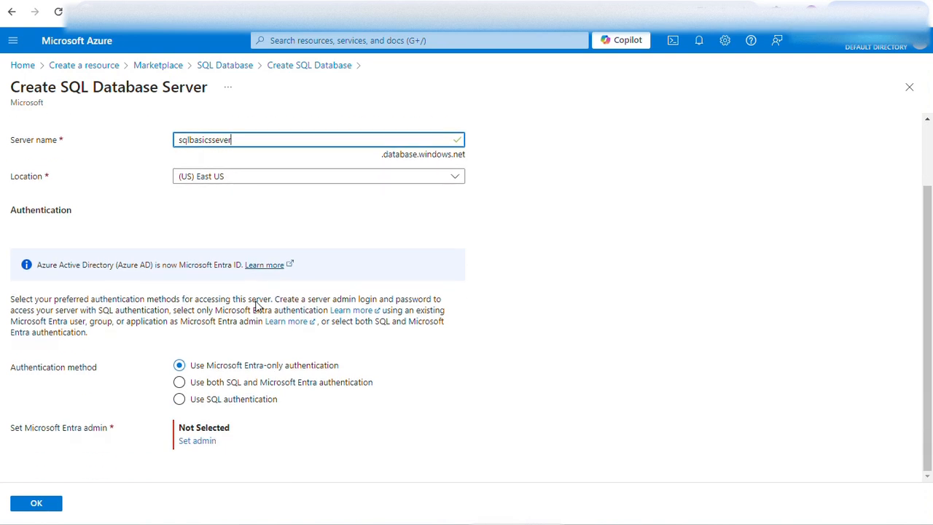
click(180, 385)
scroll(510, 352, down, 2)
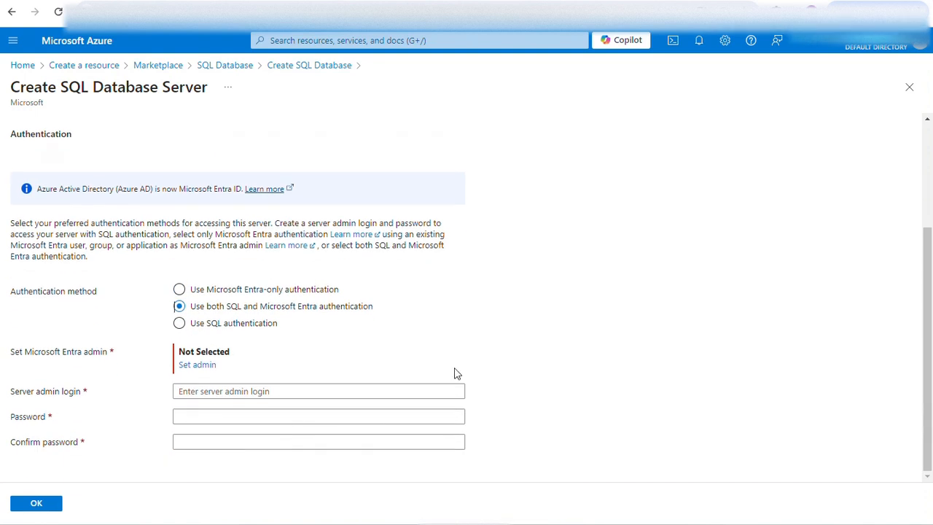
Set the server admin login to sqladmin, and enter and confirm the admin password
click(236, 392)
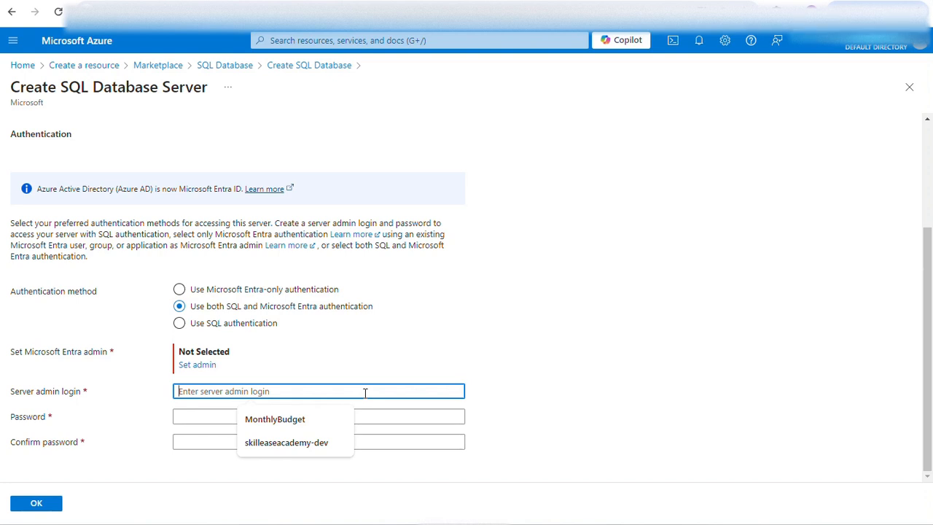
text(sqladmin)
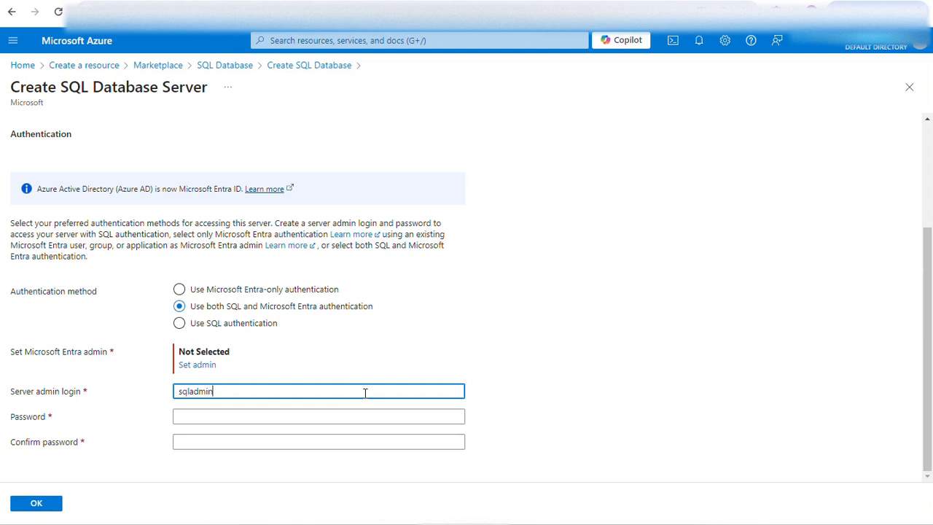
key(Tab)
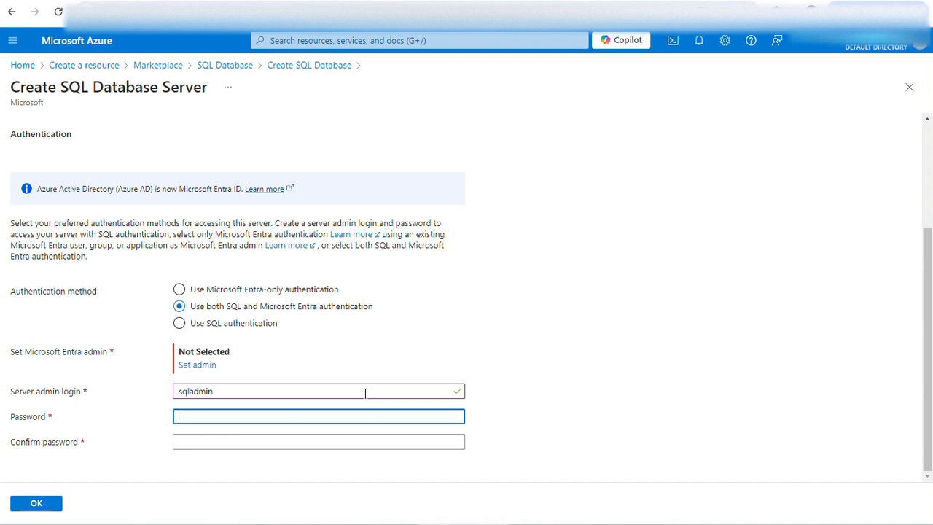
text(•••)
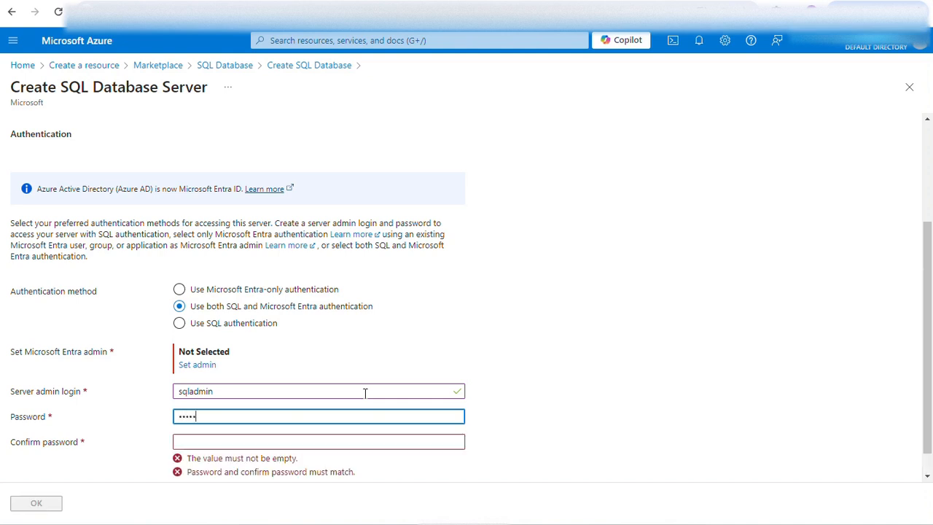
text(••••)
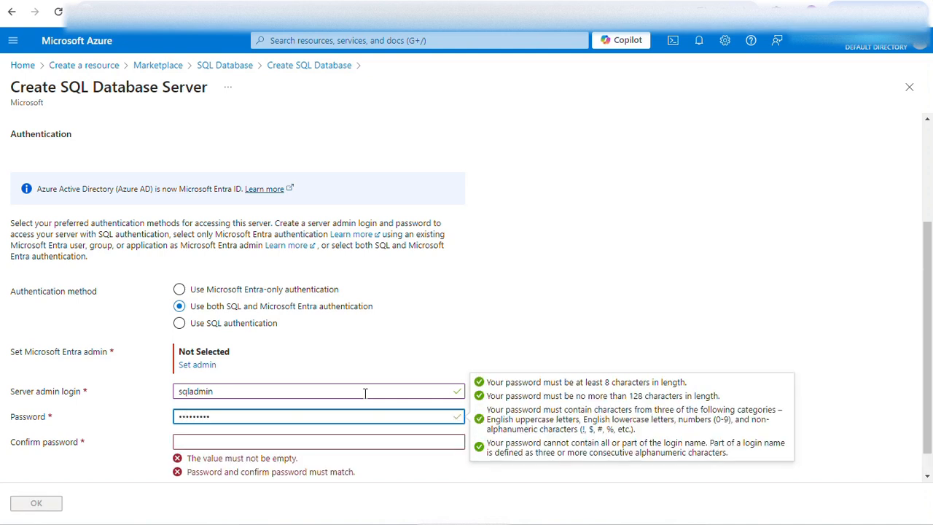
key(Tab)
text(•••••••••)
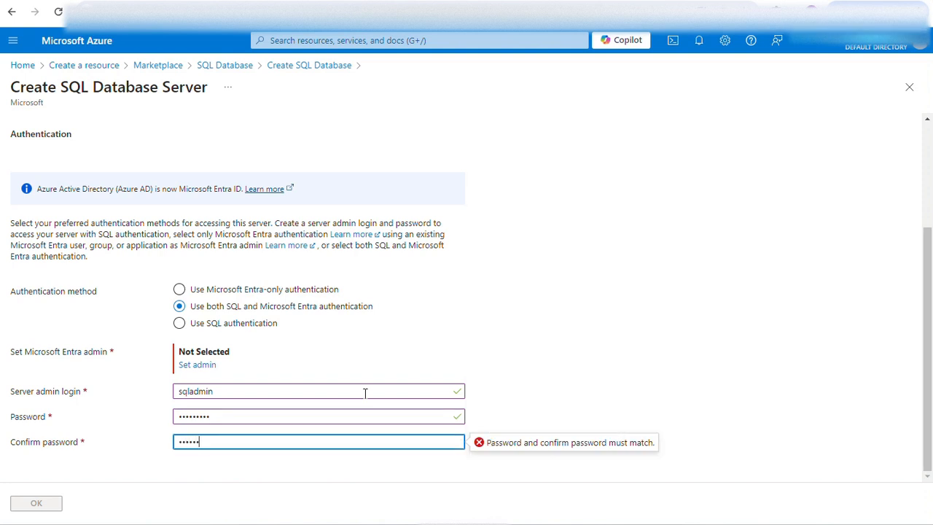
key(Tab)
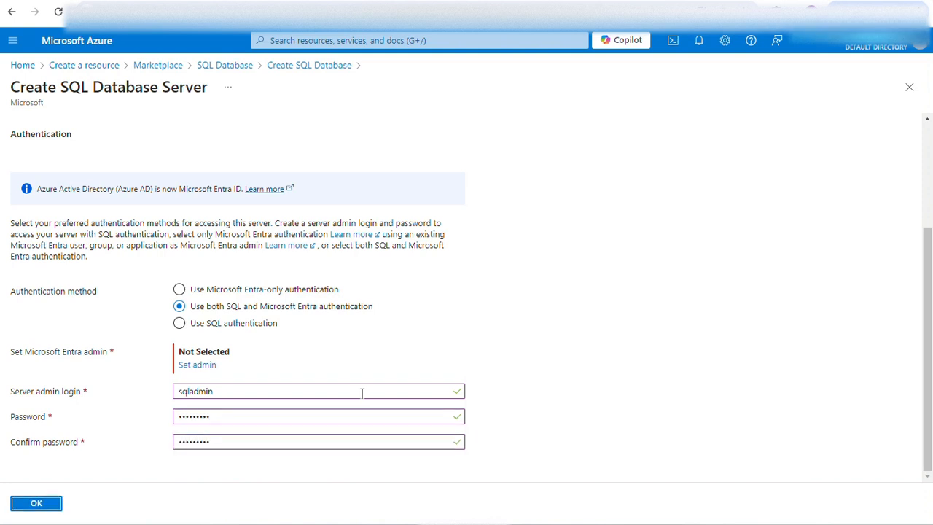
Find the SkillEase Academy account by searching for "skill", assign it as Microsoft Entra admin, and submit the server settings
click(204, 366)
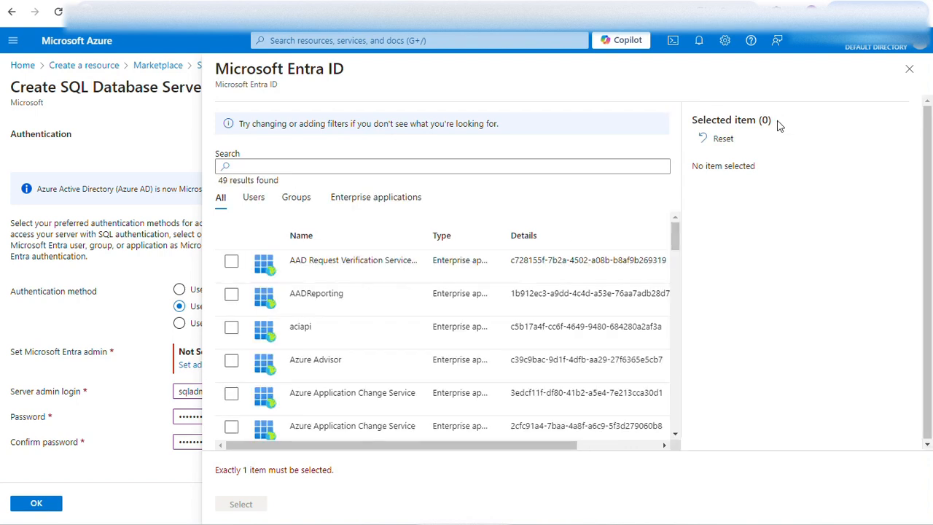
click(323, 167)
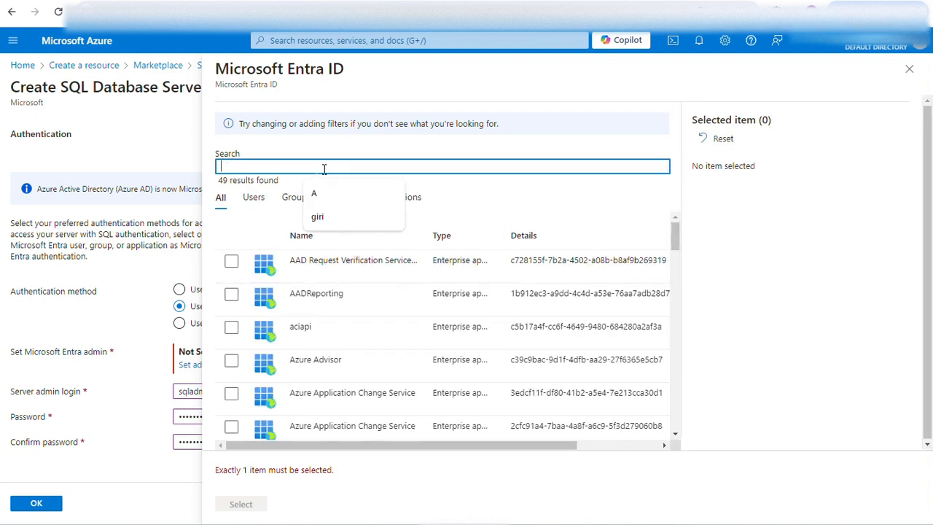
text(skill)
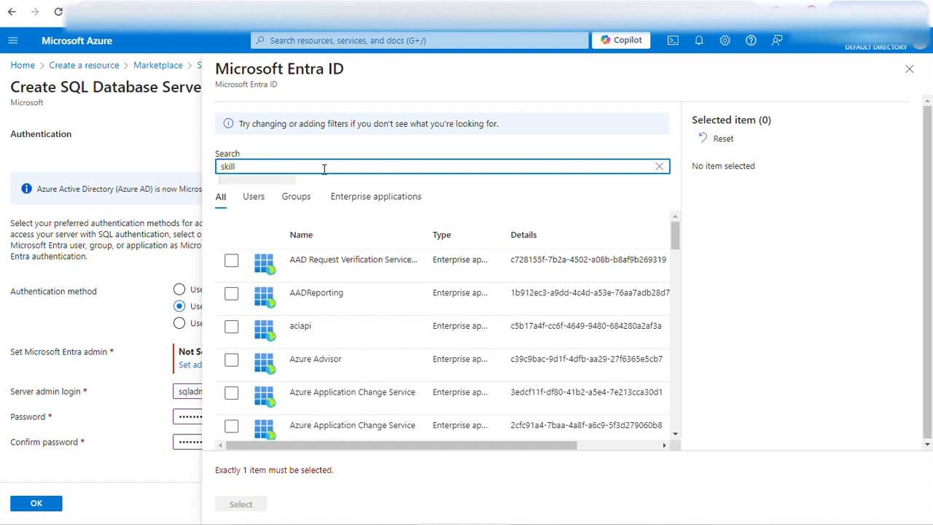
click(231, 261)
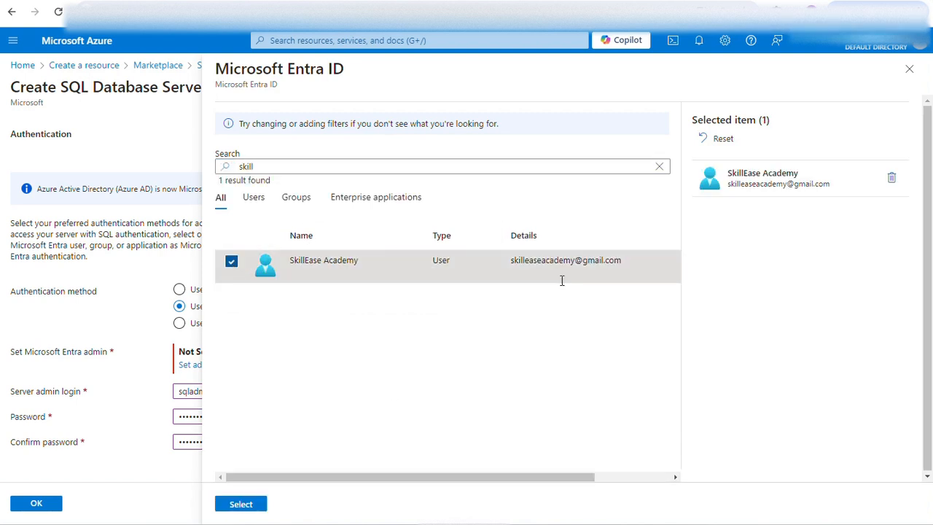
click(258, 504)
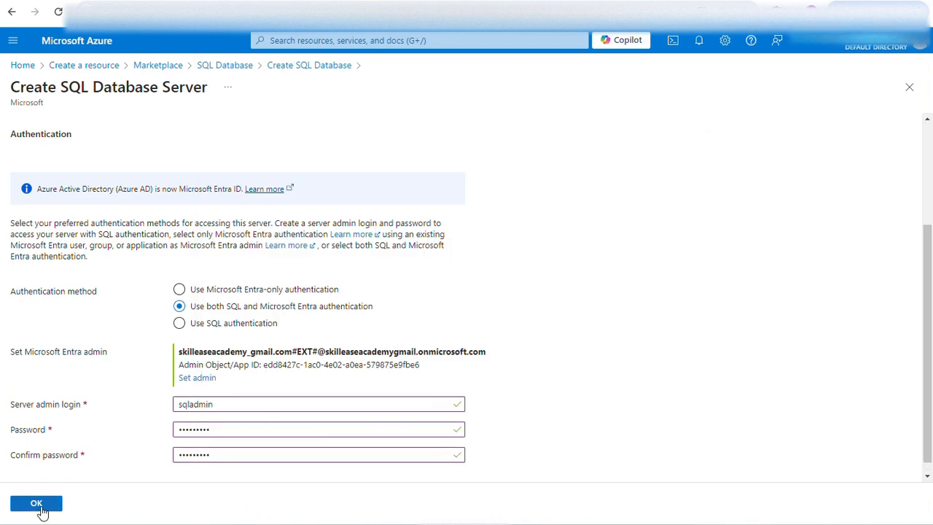
click(36, 504)
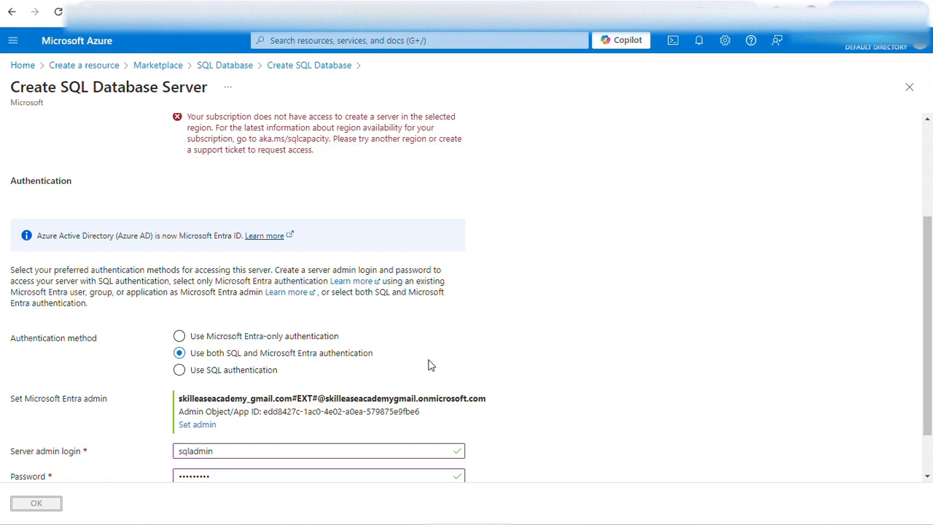
Set the server's location to (US) West US 2 and submit the server settings
scroll(430, 365, down, 1)
scroll(430, 365, up, 1)
scroll(306, 411, down, 1)
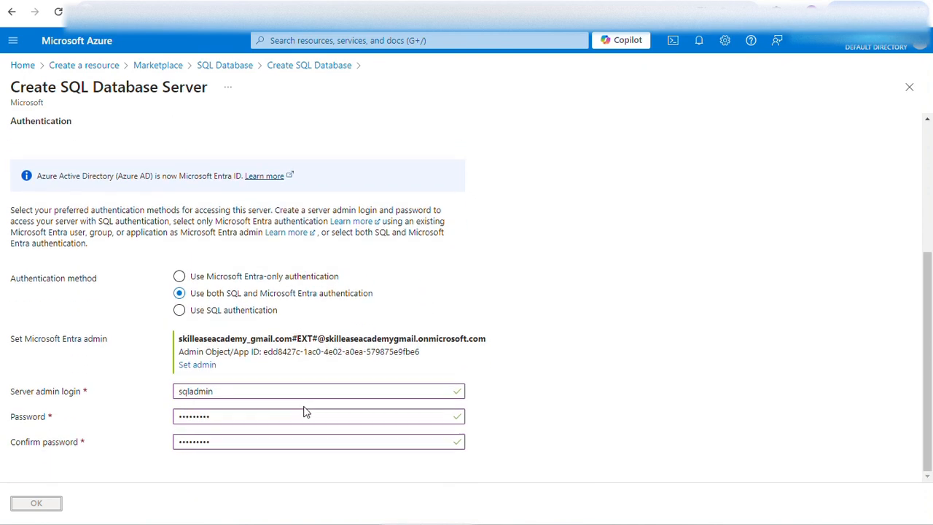
scroll(217, 396, up, 2)
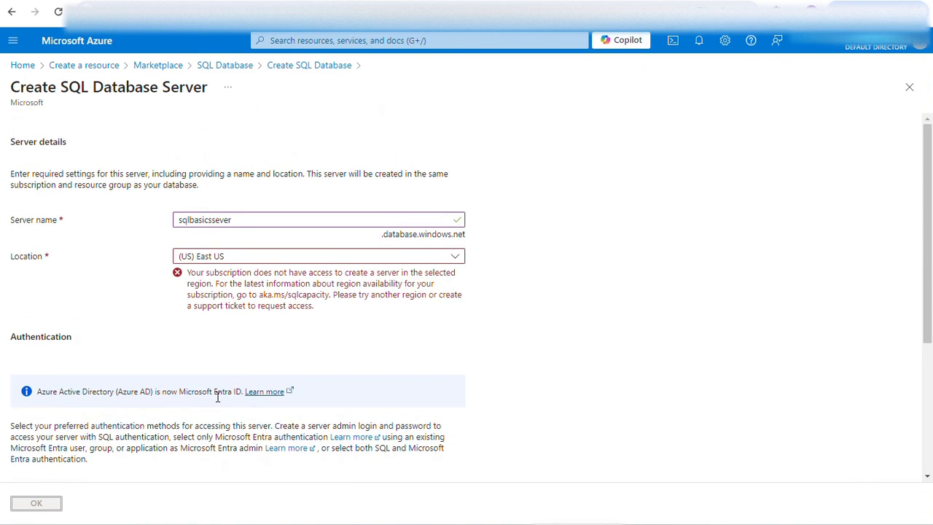
click(459, 256)
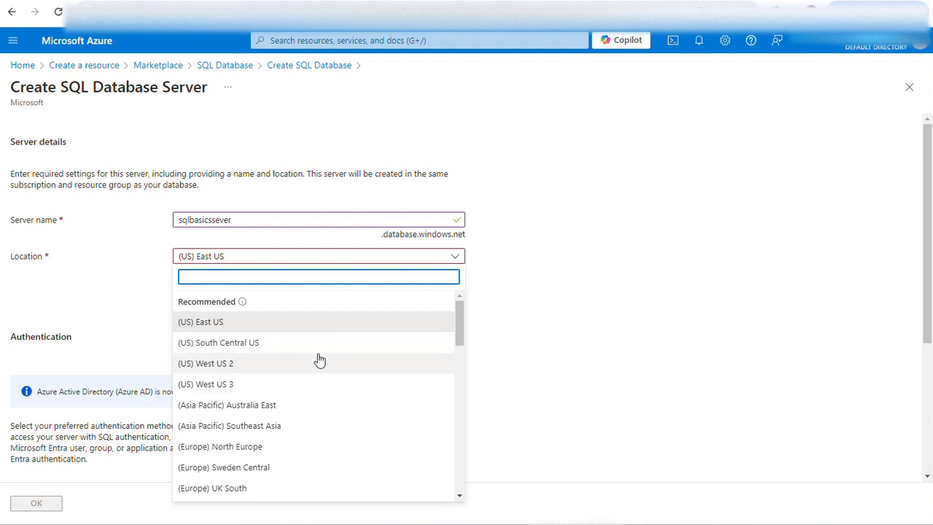
click(276, 369)
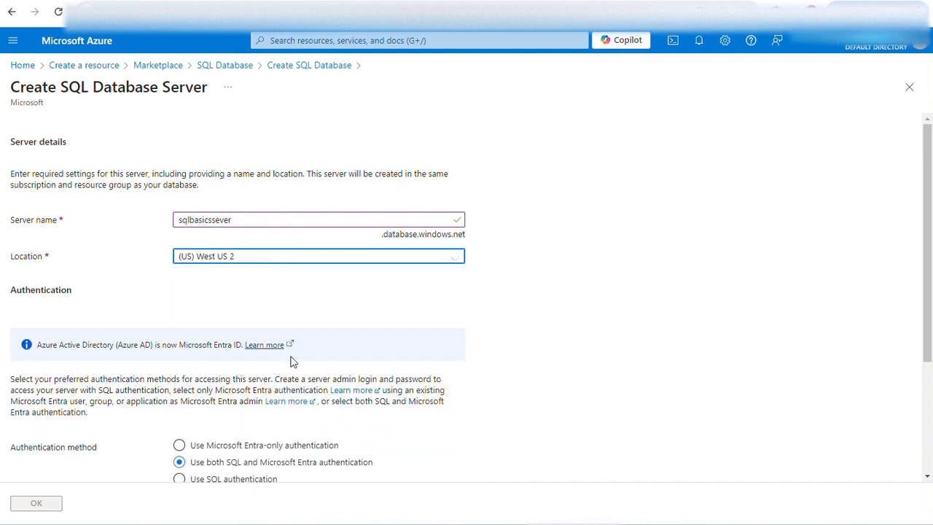
scroll(84, 465, down, 3)
click(36, 503)
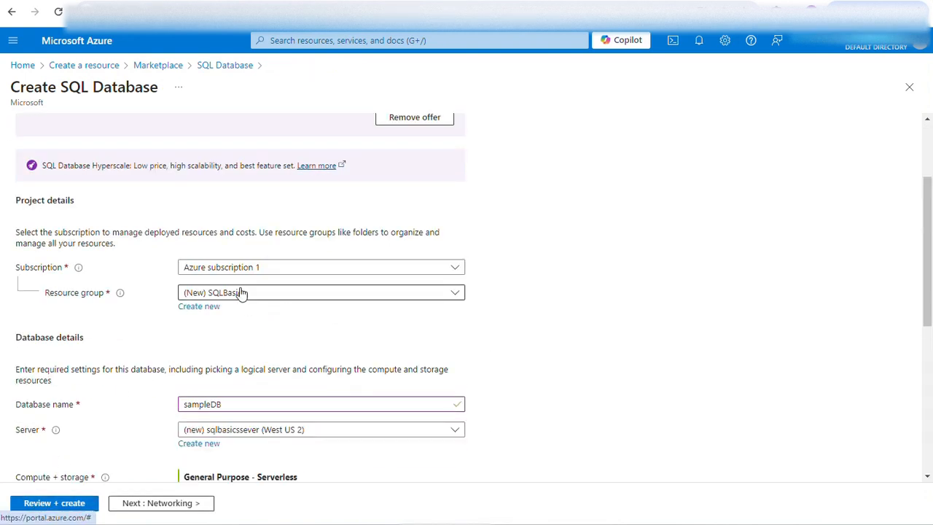
Review the database's project details, cost summary, compute and storage, free offer limit behavior and backup redundancy
scroll(521, 370, down, 4)
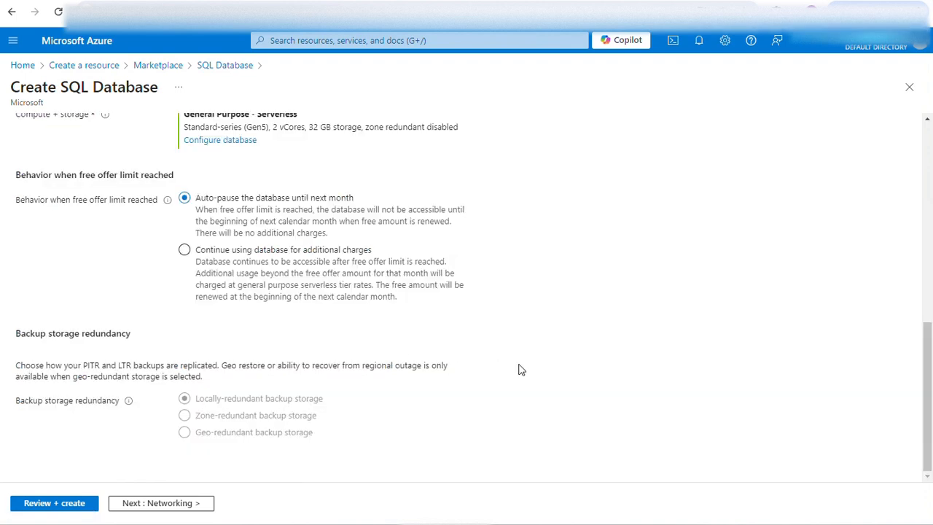
scroll(520, 370, up, 5)
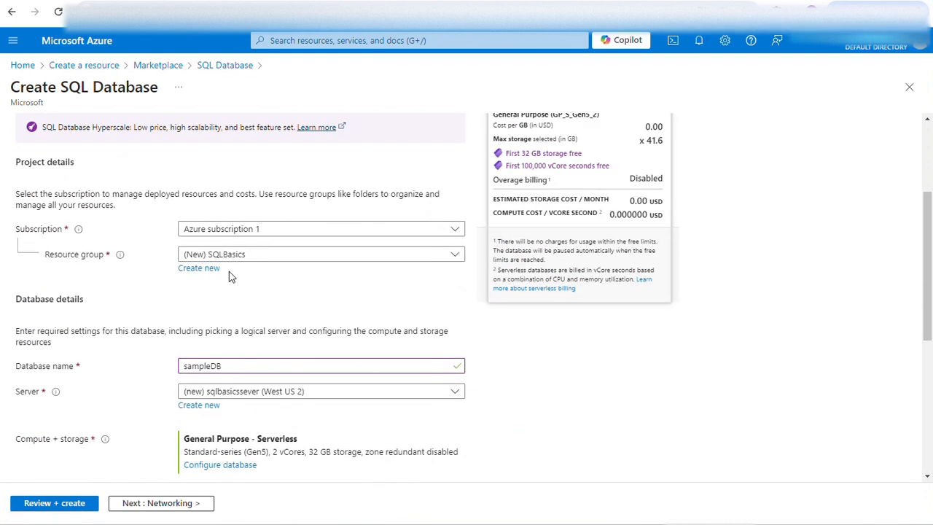
scroll(535, 253, up, 3)
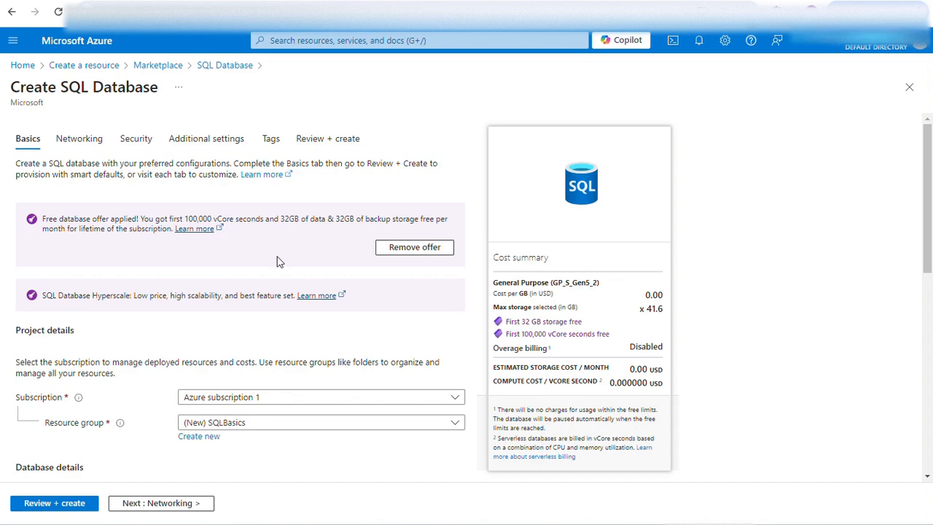
scroll(175, 414, down, 2)
scroll(175, 414, down, 2)
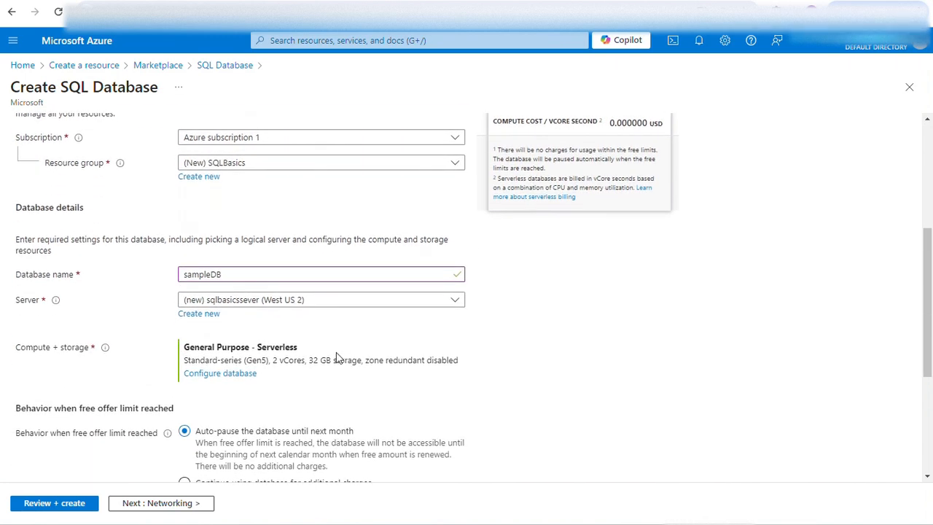
scroll(255, 350, down, 2)
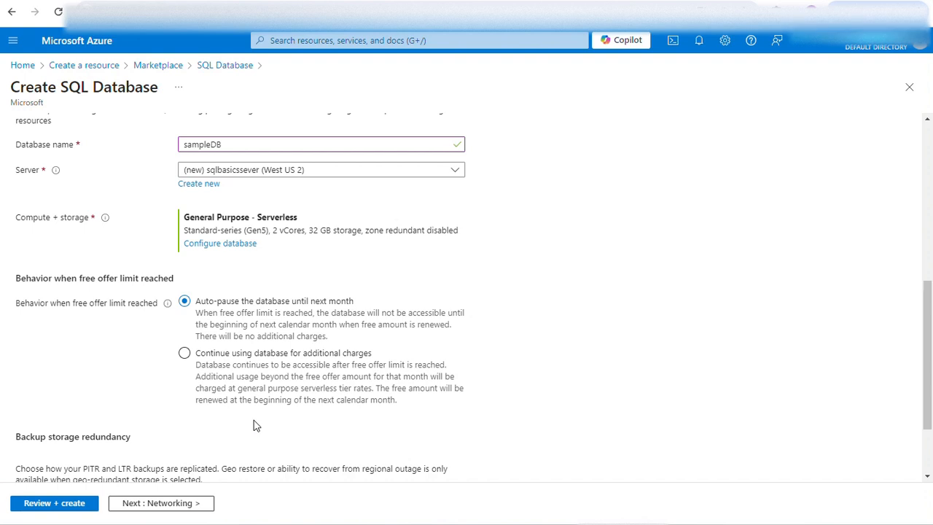
Set the network connectivity to Public endpoint, allowing Azure services access to the server and adding the current client IP address
click(173, 504)
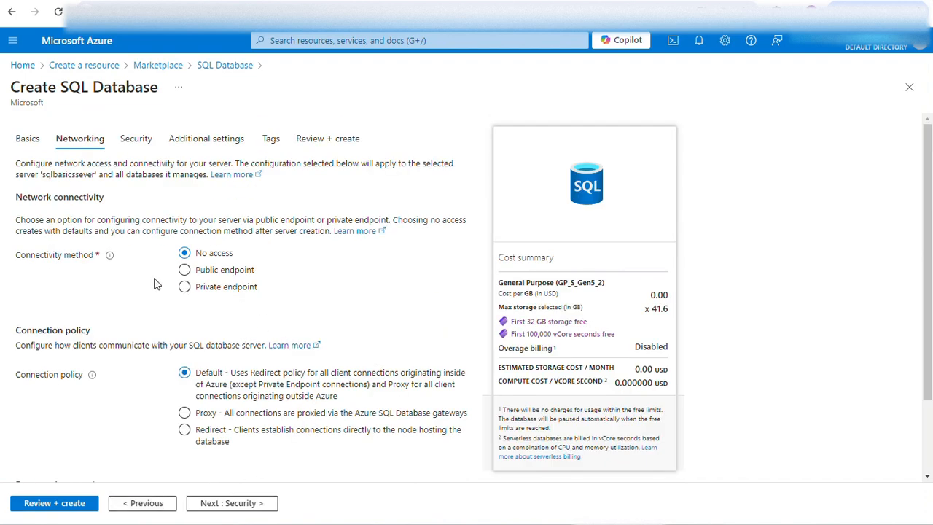
scroll(128, 307, down, 1)
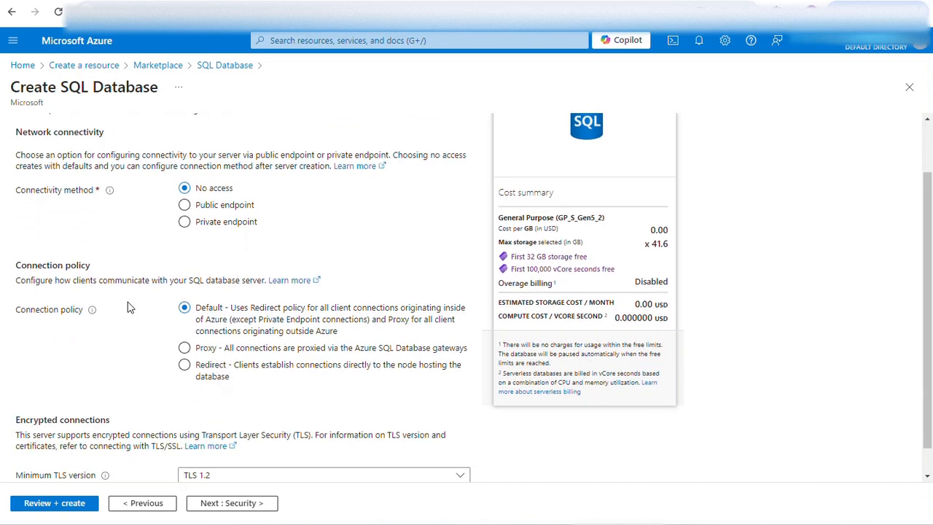
click(186, 207)
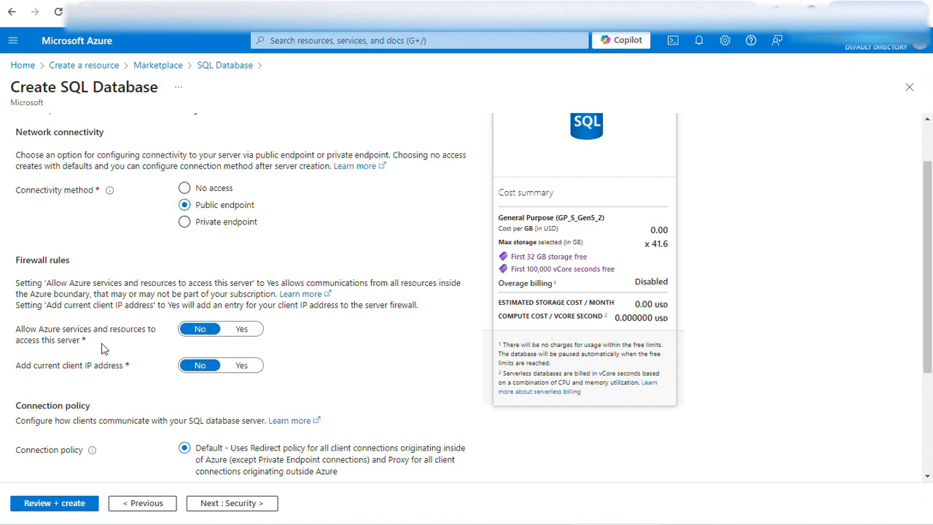
click(239, 332)
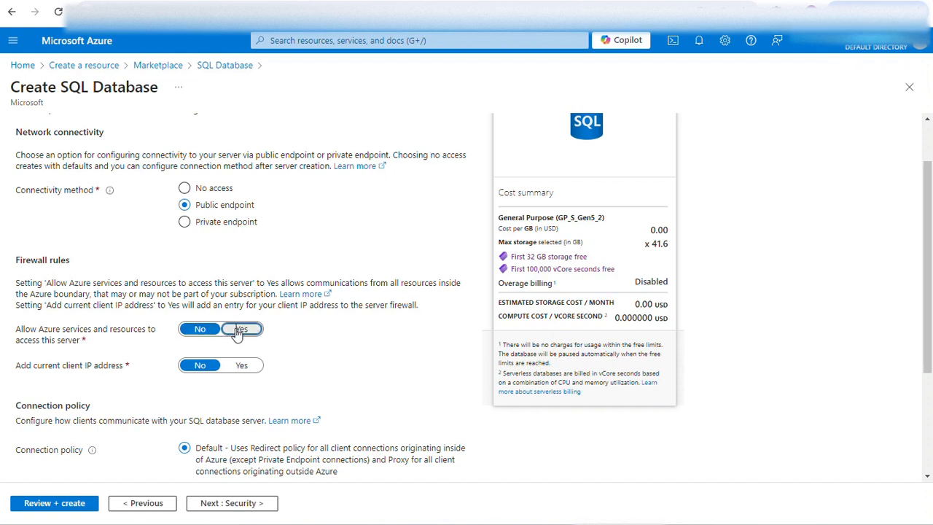
click(255, 369)
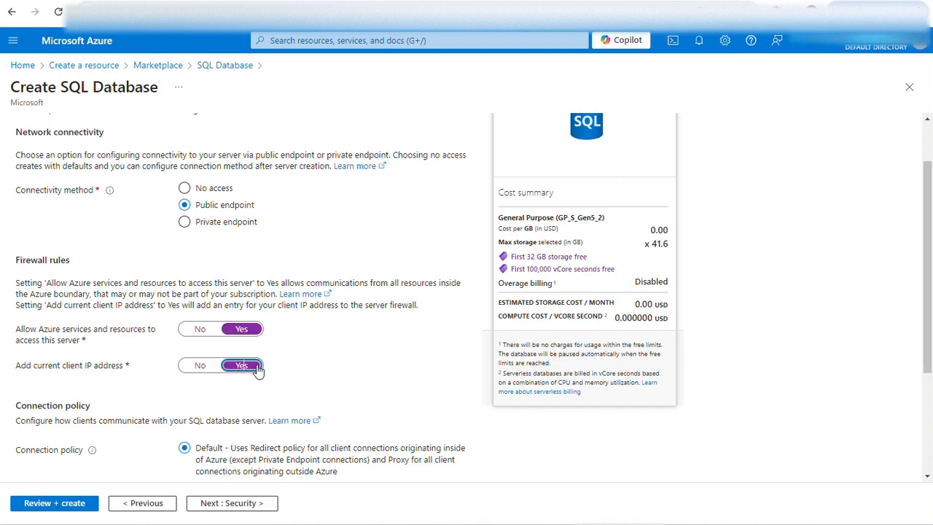
scroll(368, 394, down, 3)
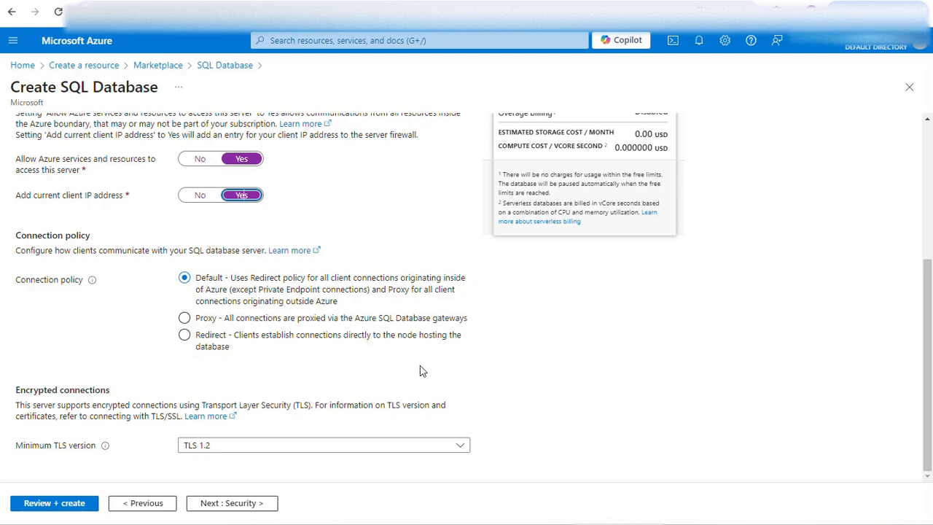
Accept the default security settings for the database and continue to its additional settings
click(245, 505)
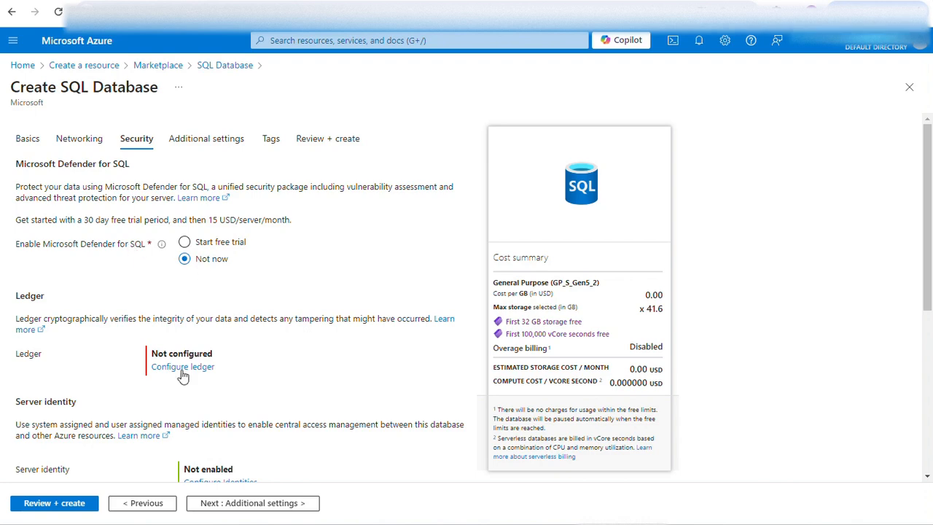
scroll(260, 386, down, 1)
scroll(263, 387, down, 3)
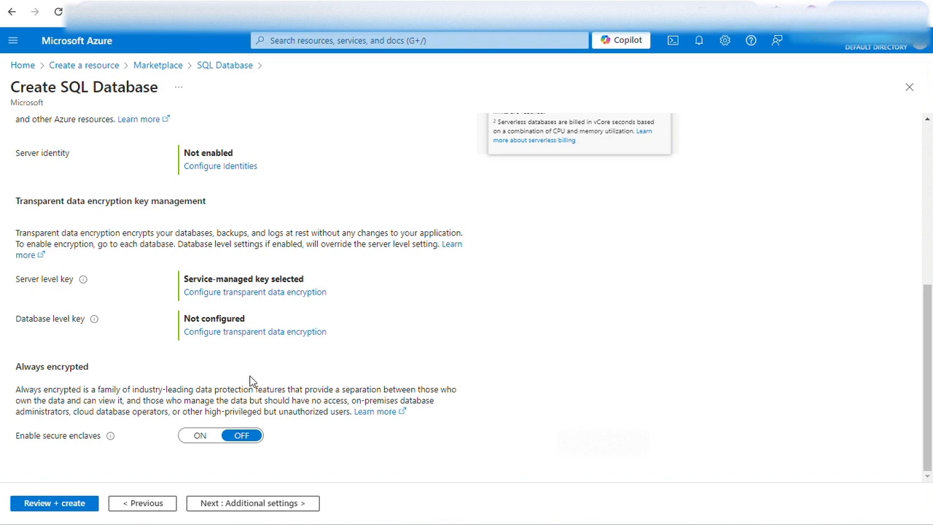
click(271, 506)
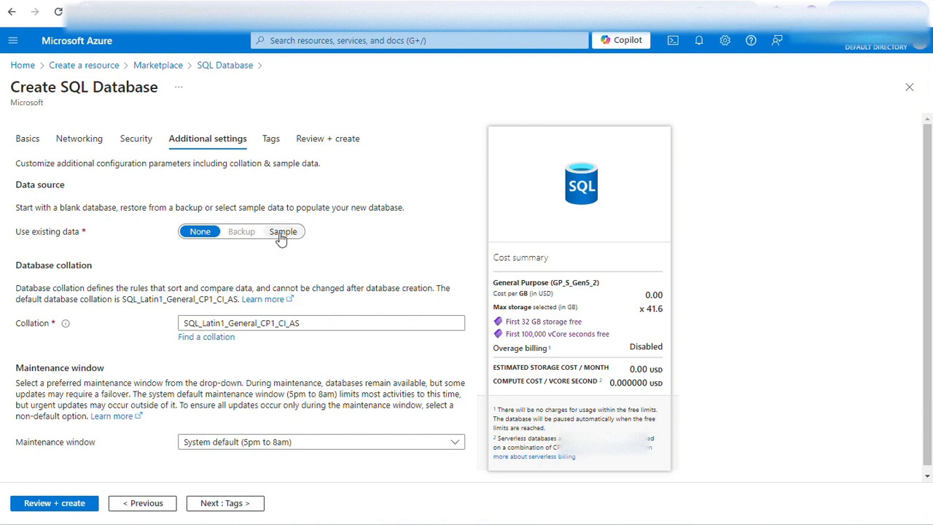
Populate the database with the AdventureWorksLT sample data, accepting the compute and storage changes, and continue to the tags
click(281, 233)
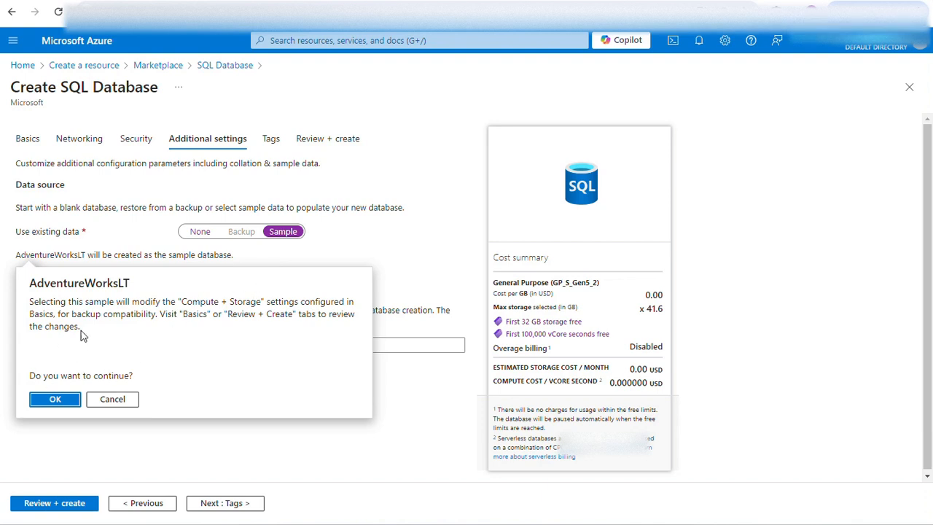
click(49, 403)
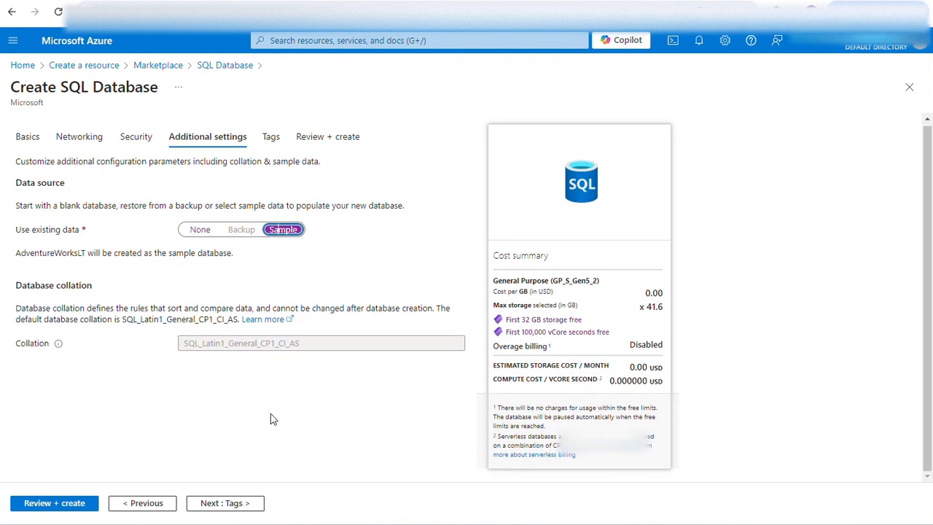
click(226, 503)
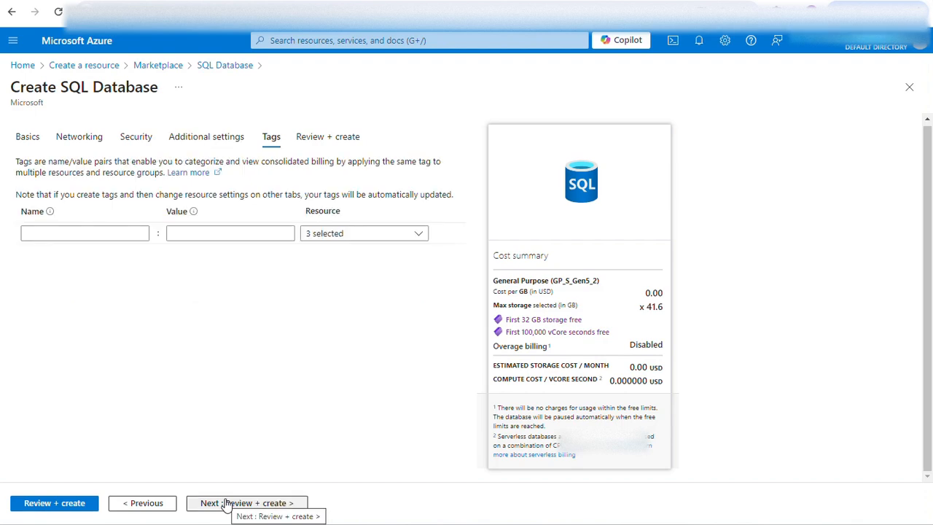
Leave the tags empty, review the database configuration summary and create the SQL database
click(226, 503)
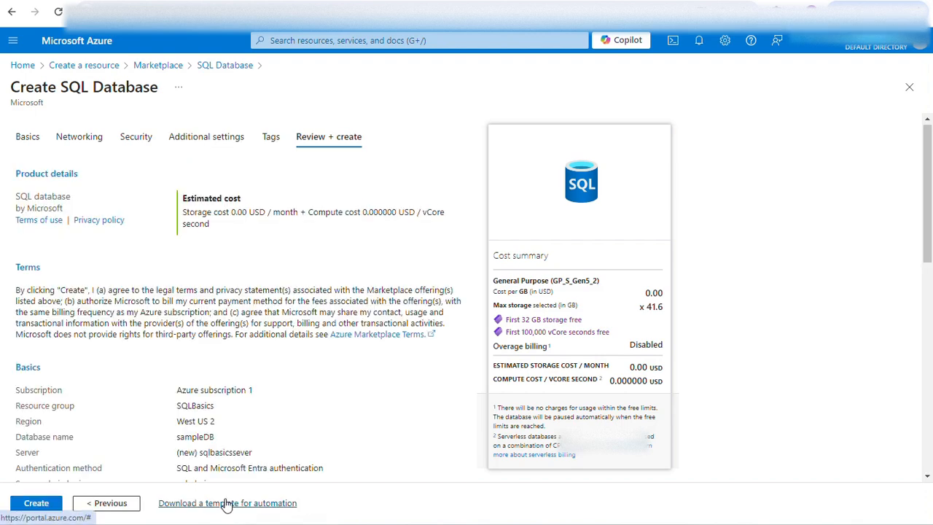
scroll(296, 421, down, 1)
scroll(296, 421, down, 7)
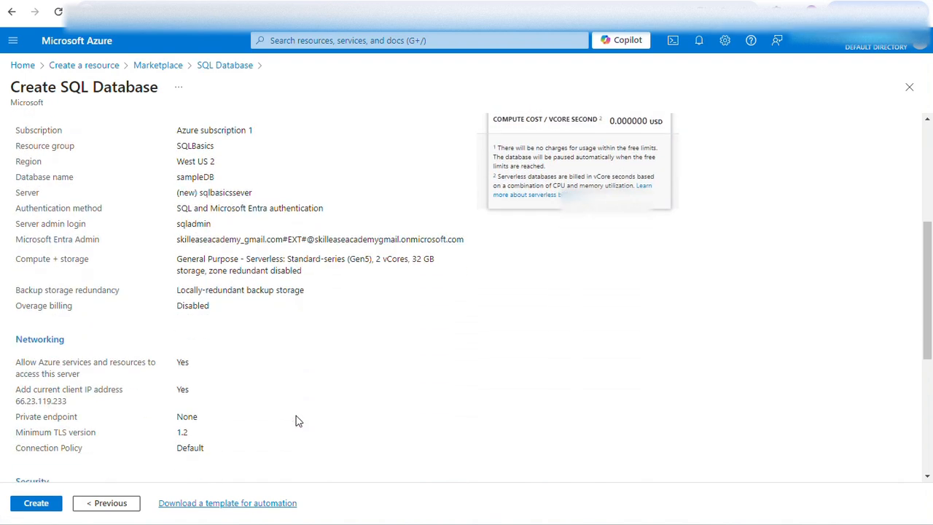
click(35, 503)
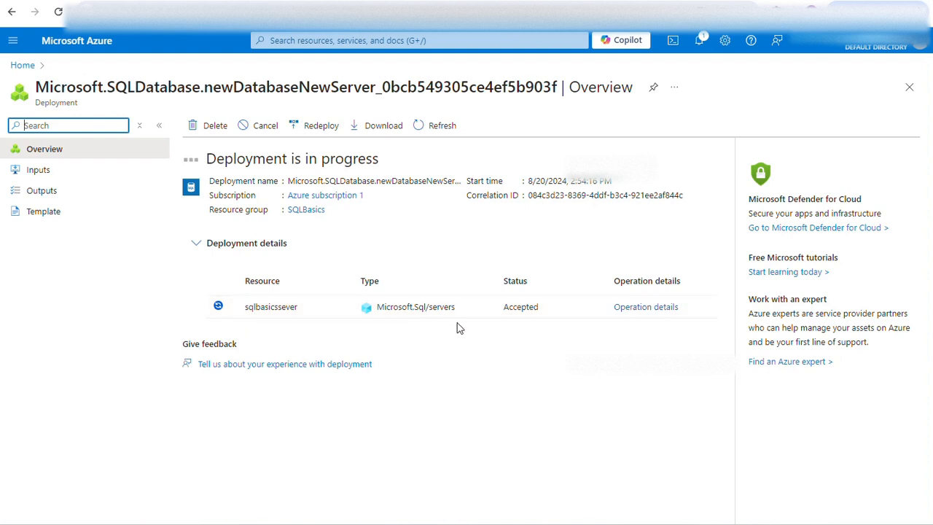
Check the operation details of the sqlbasicssever deployment and the deployment notification
click(664, 312)
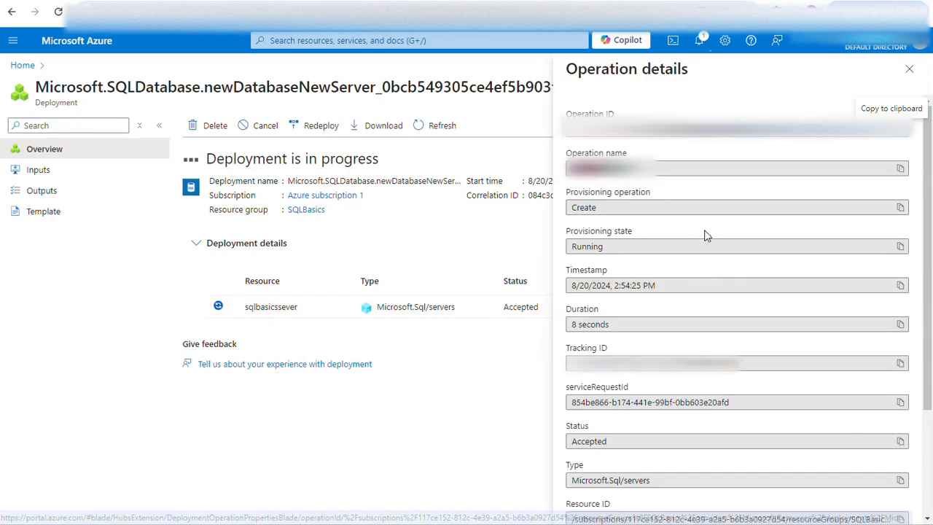
scroll(697, 284, down, 2)
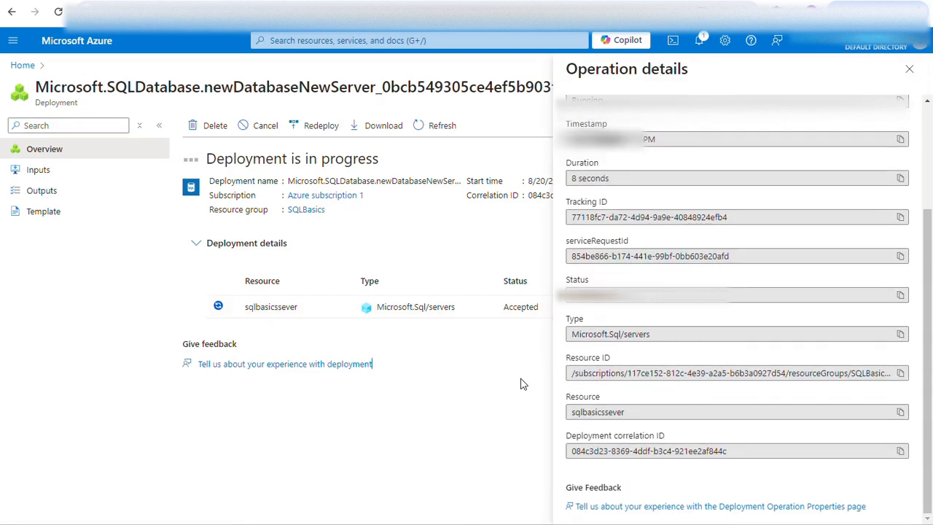
click(909, 69)
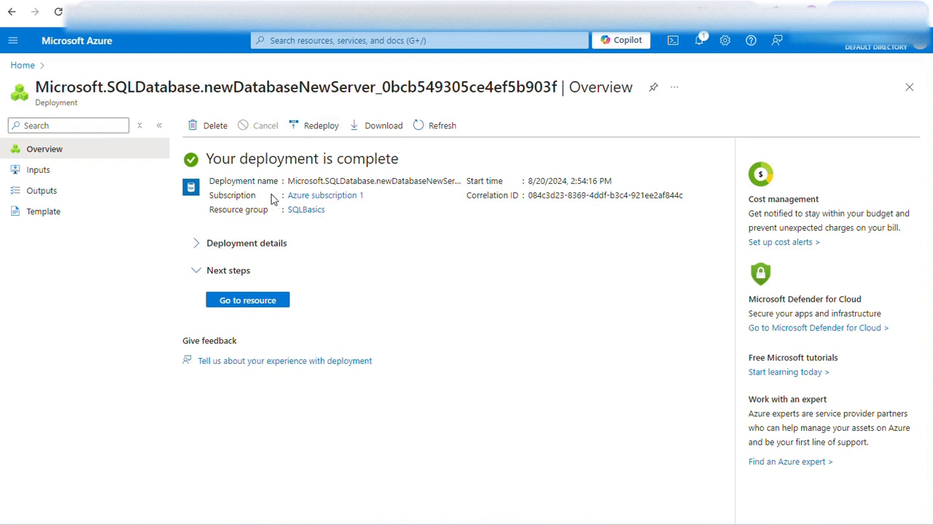
click(698, 42)
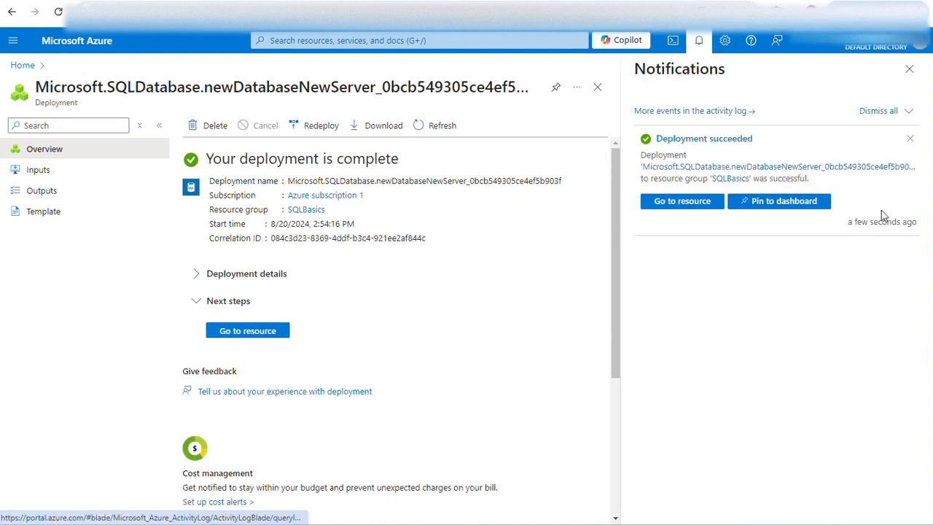
click(908, 68)
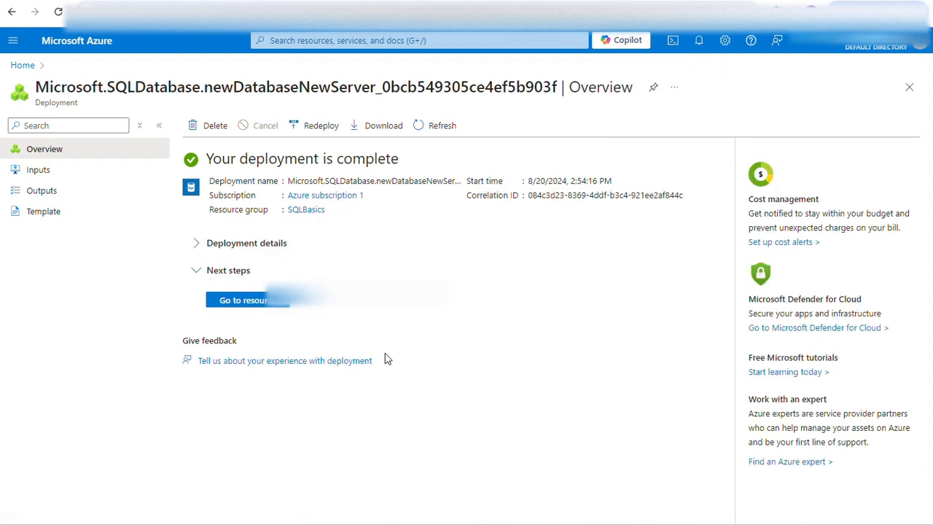
Go to the deployed sampleDB resource, dismissing the service menu notice, and expand its settings group
click(248, 301)
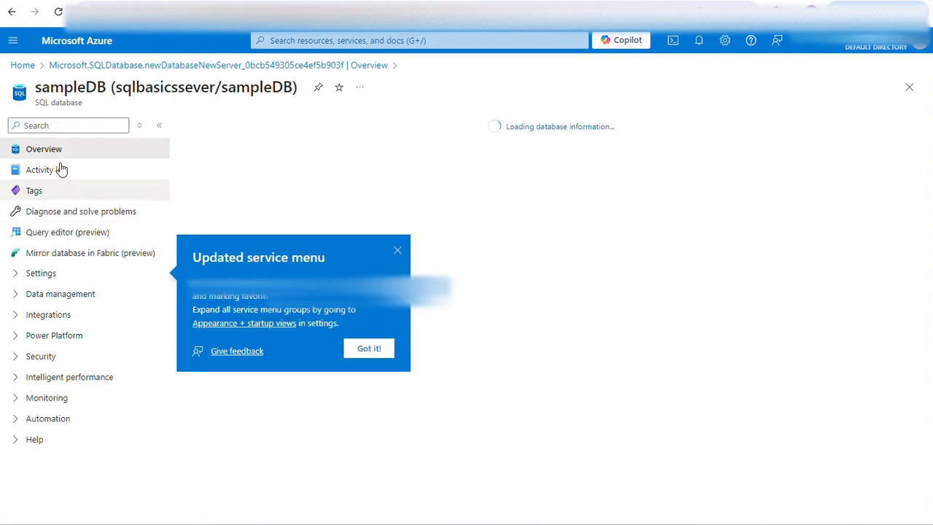
click(398, 250)
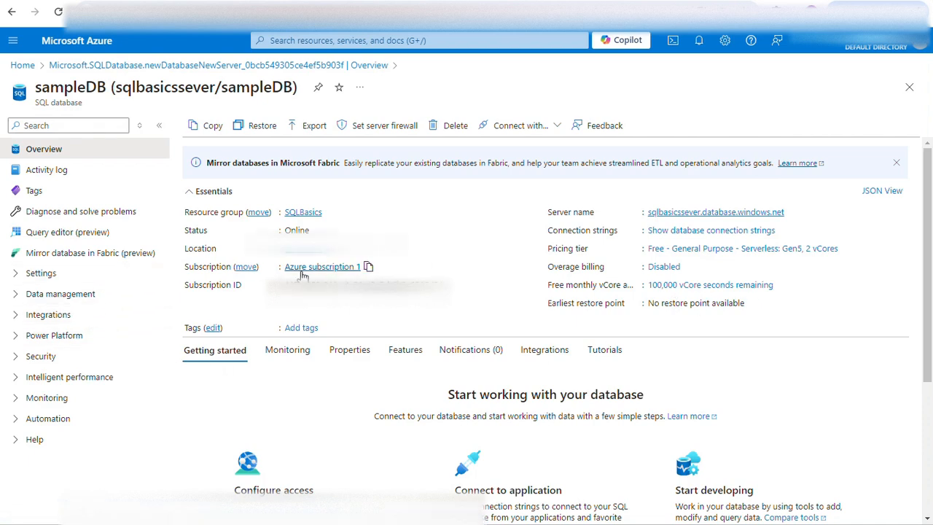
click(16, 276)
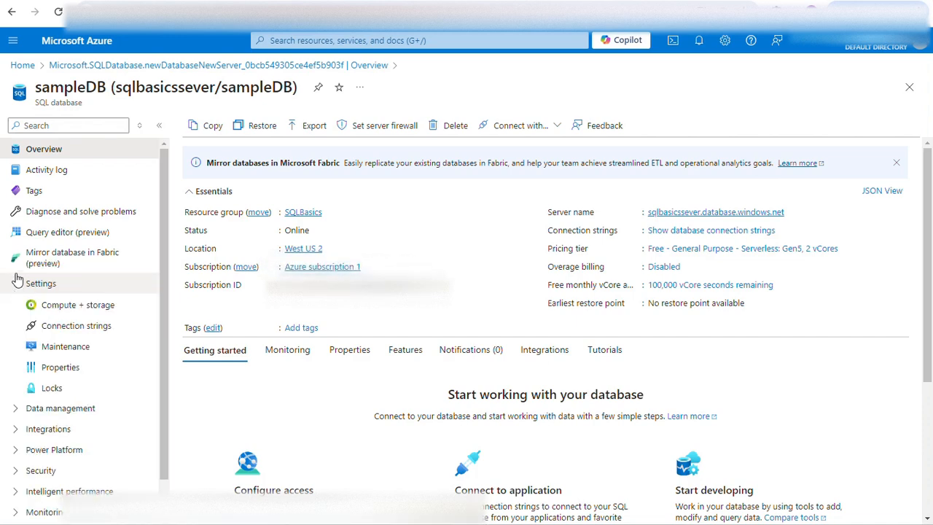
Sign in to sampleDB's query editor with the current Microsoft Entra account and expand the list of tables
click(61, 238)
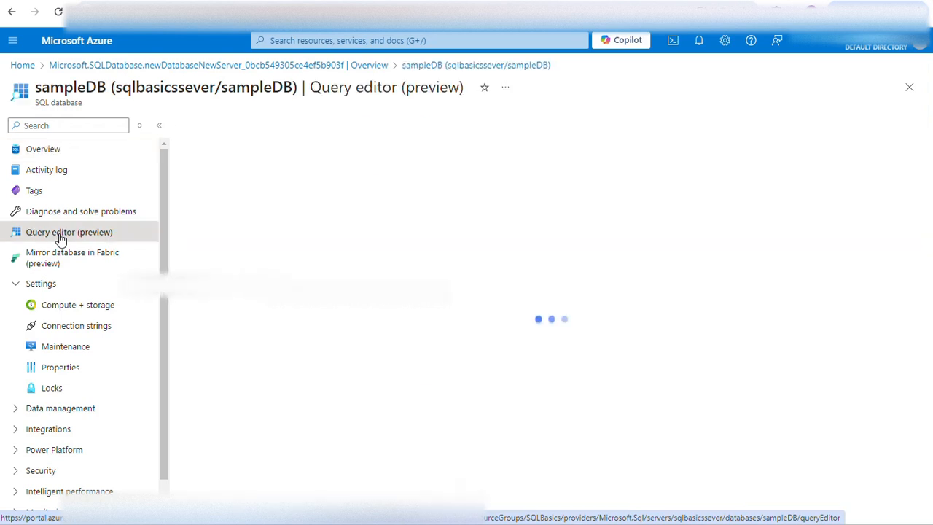
click(447, 360)
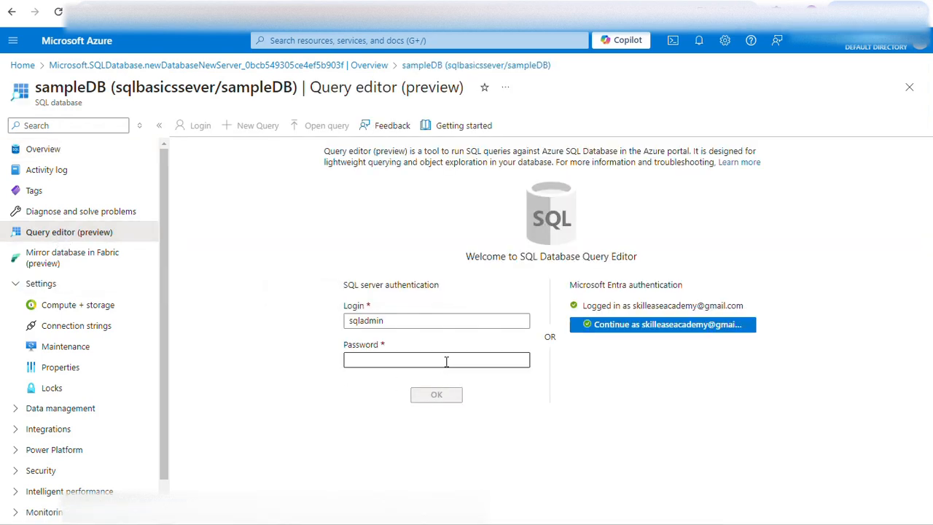
click(678, 328)
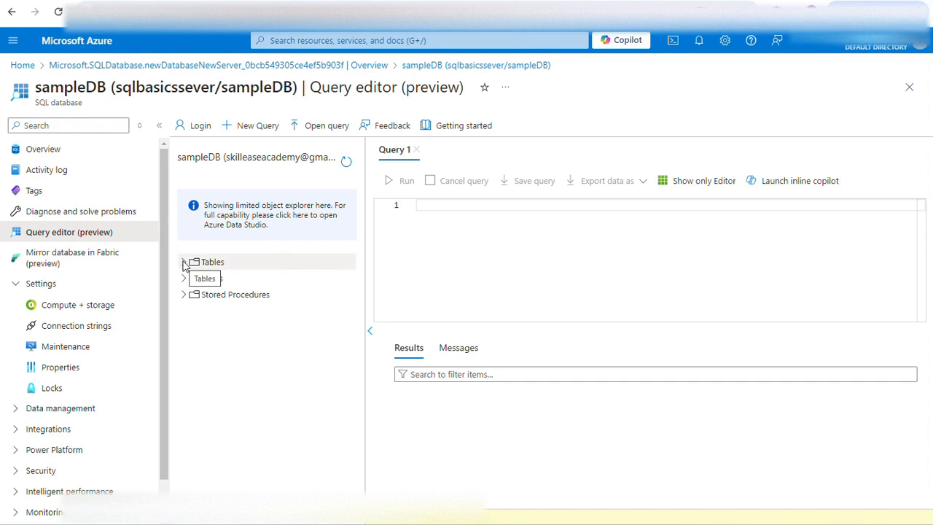
click(185, 264)
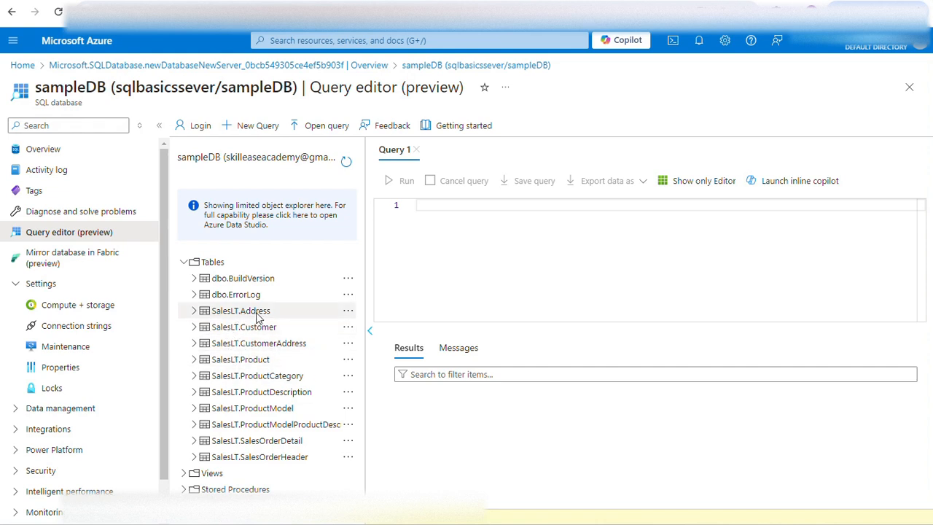
Write and run the query "Select * from [SalesLT].[Customer]"
click(458, 212)
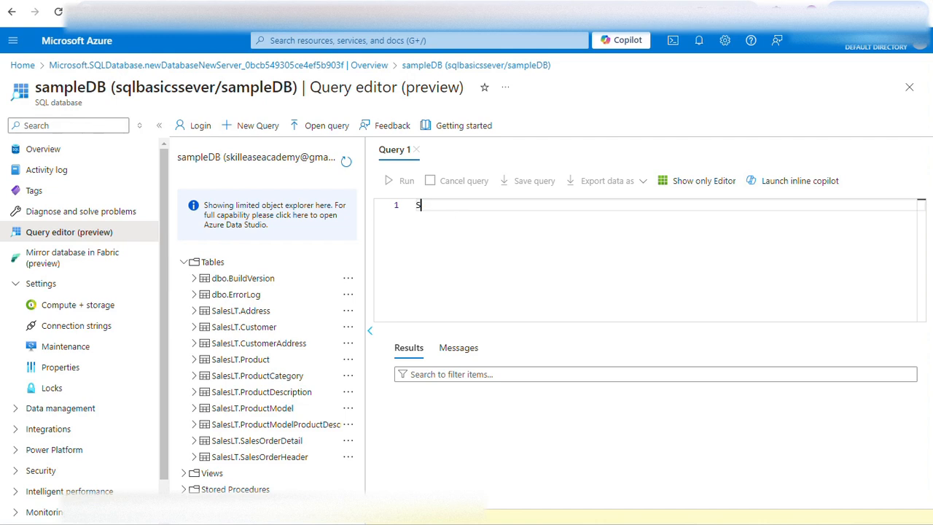
text(Select *)
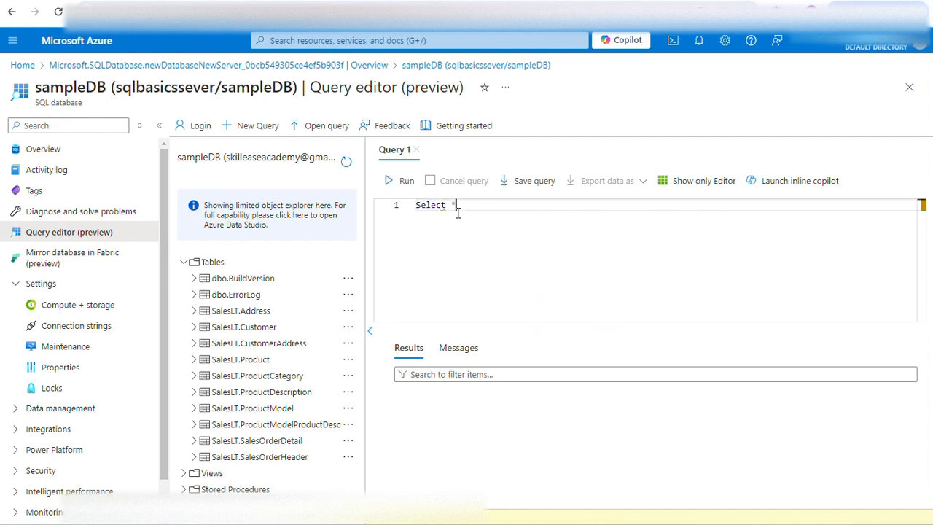
key(Return)
text(from)
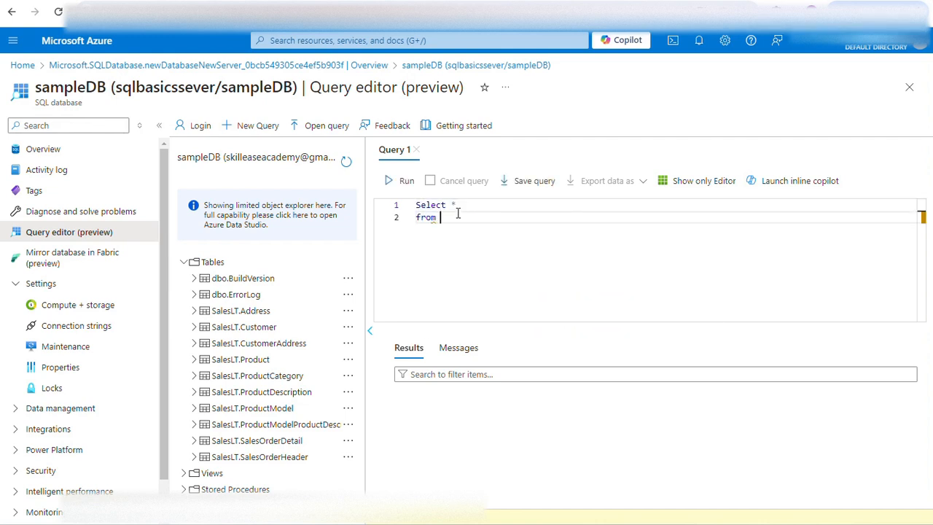
text( Sale)
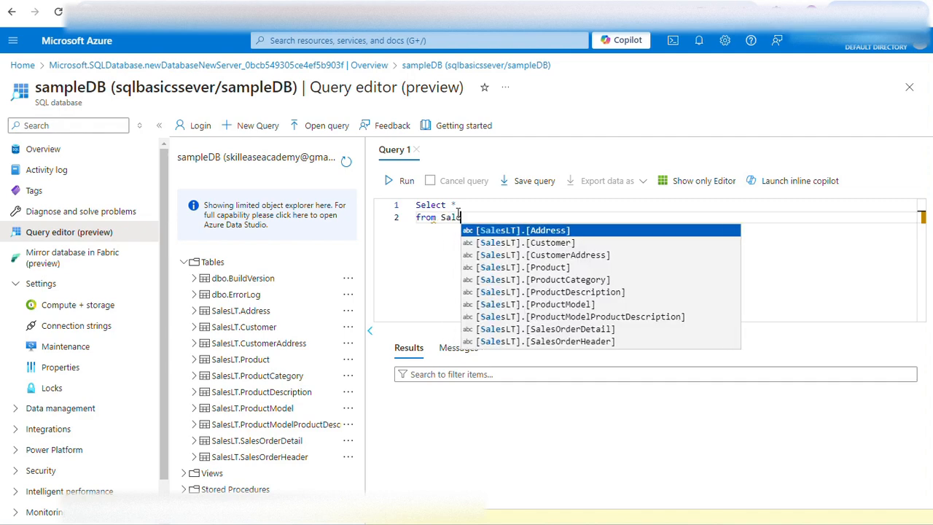
key(Down)
key(Return)
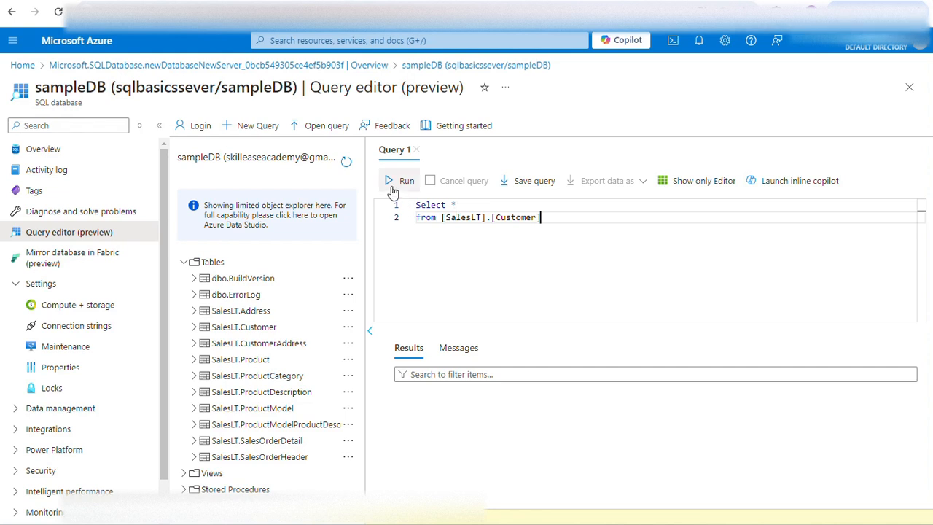
click(392, 188)
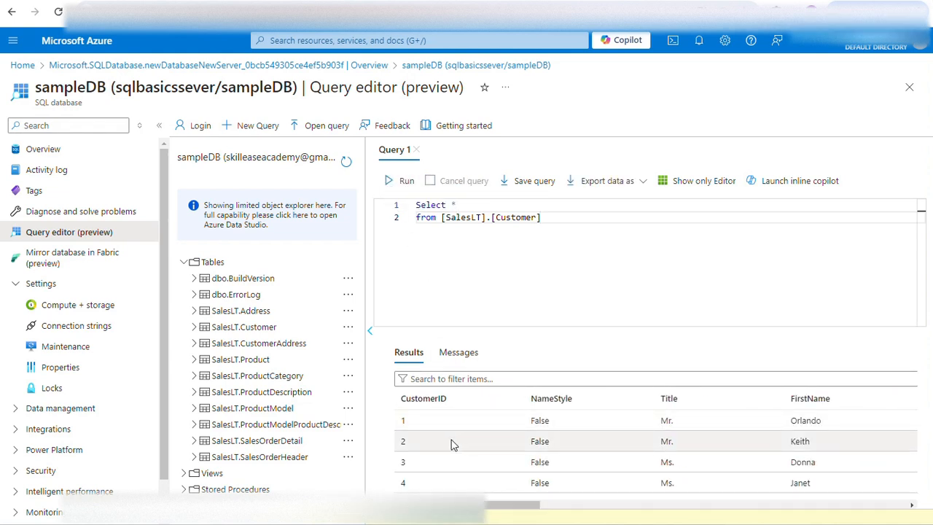
Browse the rows and columns of the customer query results, adjusting the width of the object explorer
drag(364, 205, 294, 207)
scroll(583, 456, down, 6)
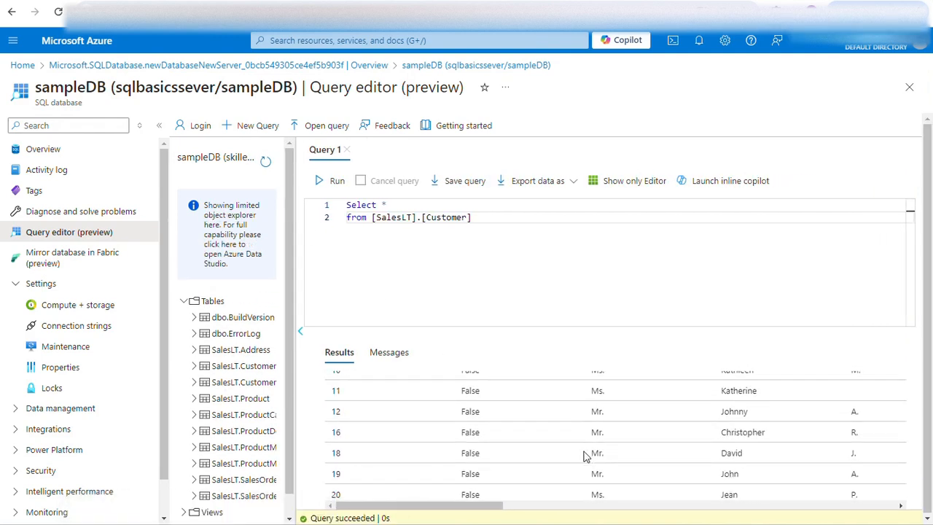
mouse_move(477, 509)
mouse_down()
mouse_move(806, 517)
mouse_move(470, 519)
mouse_up()
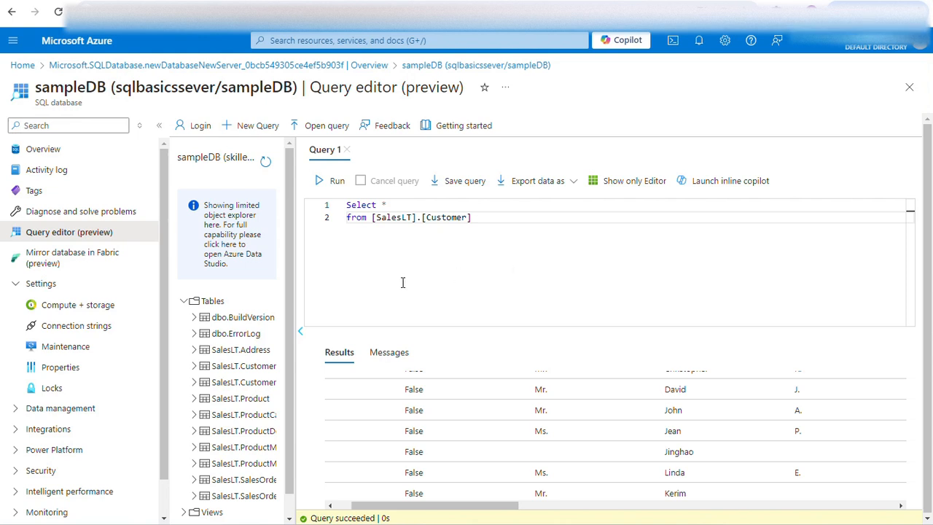
drag(294, 277, 355, 271)
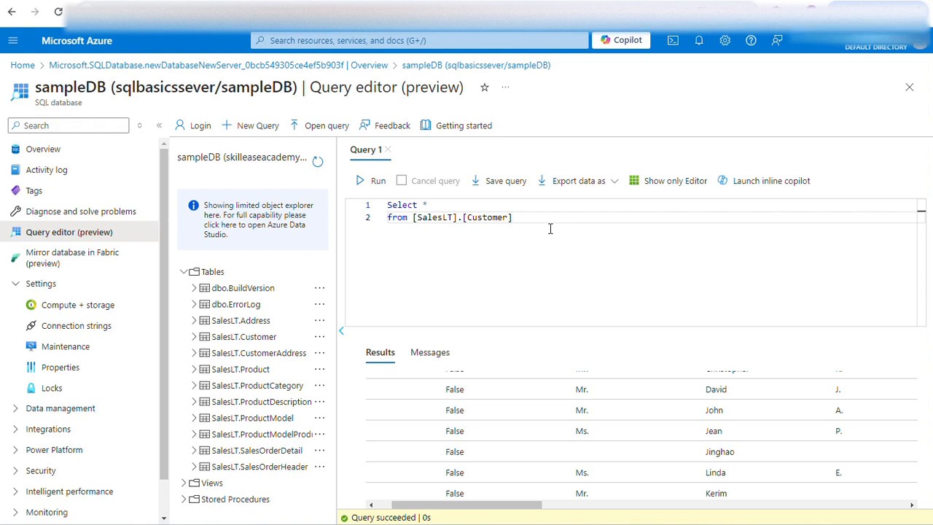
Replace the query with a "Create table Temp1" statement containing an empty pair of parentheses
drag(550, 229, 367, 208)
text(Cre)
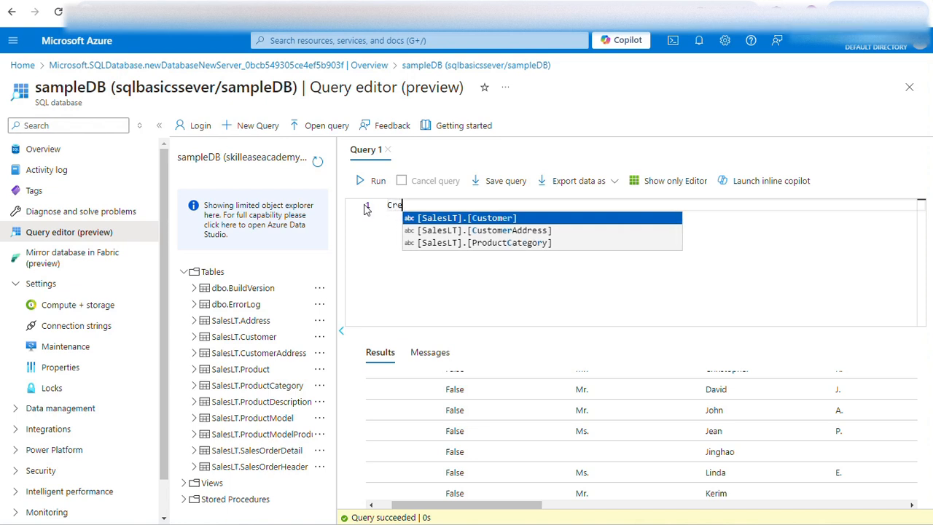
text(ate t)
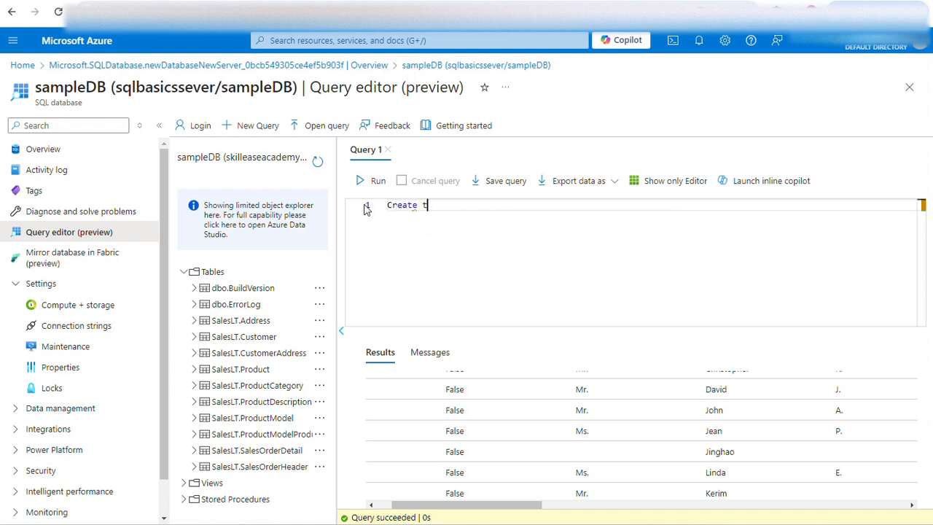
text(able Temp1)
key(Return)
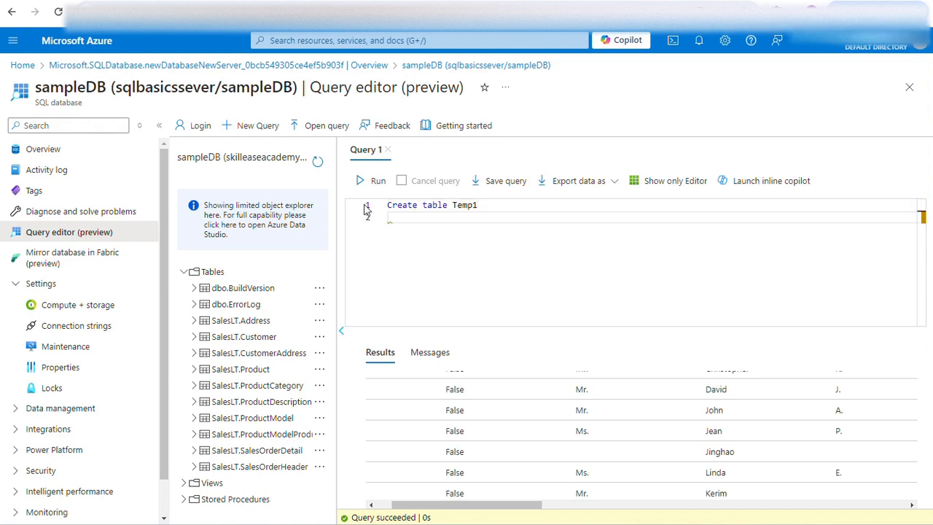
text(()
key(Return)
key(Return)
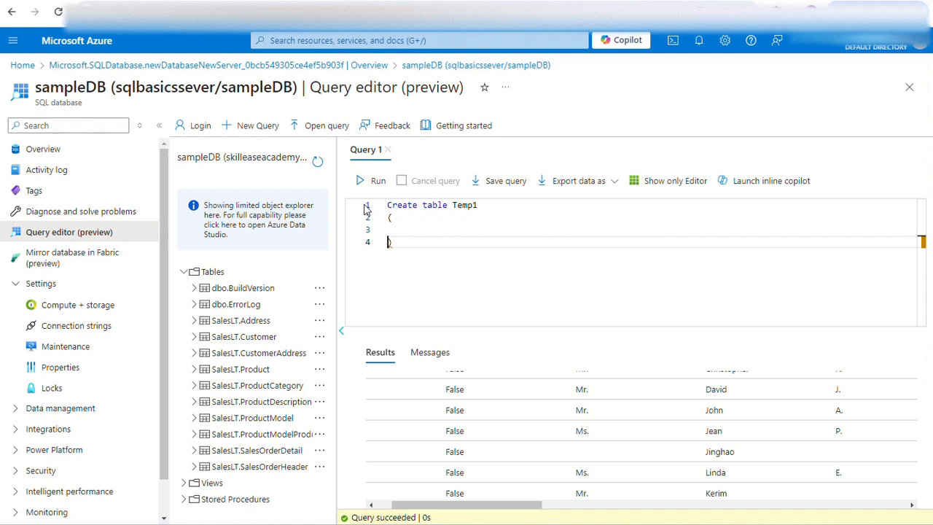
Define the columns "ID int" and "Name varchar(50)" in the Temp1 statement and run it
key(Up)
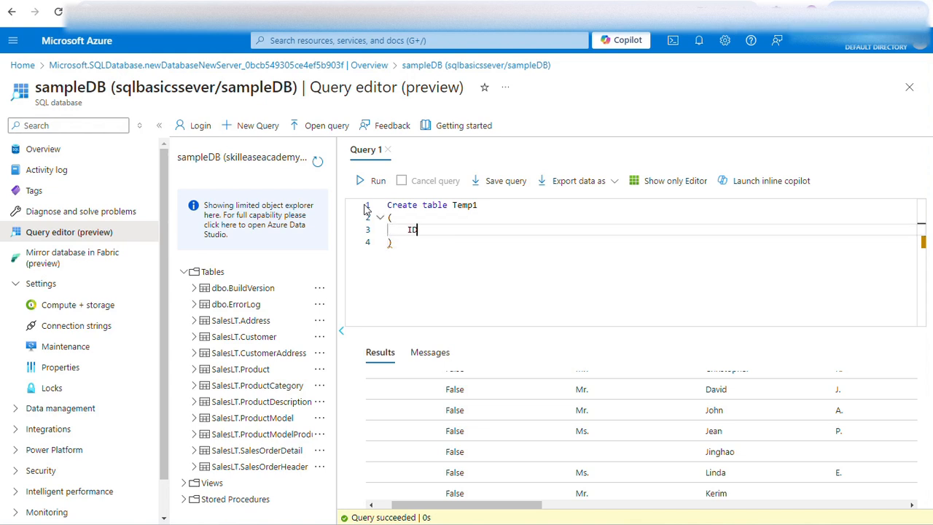
text(ID int,)
key(Return)
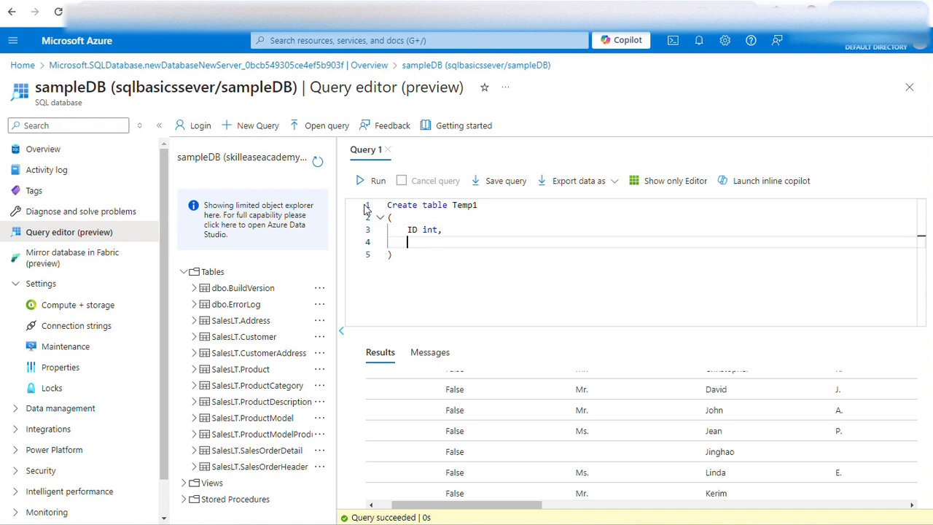
text(Name varchar(50))
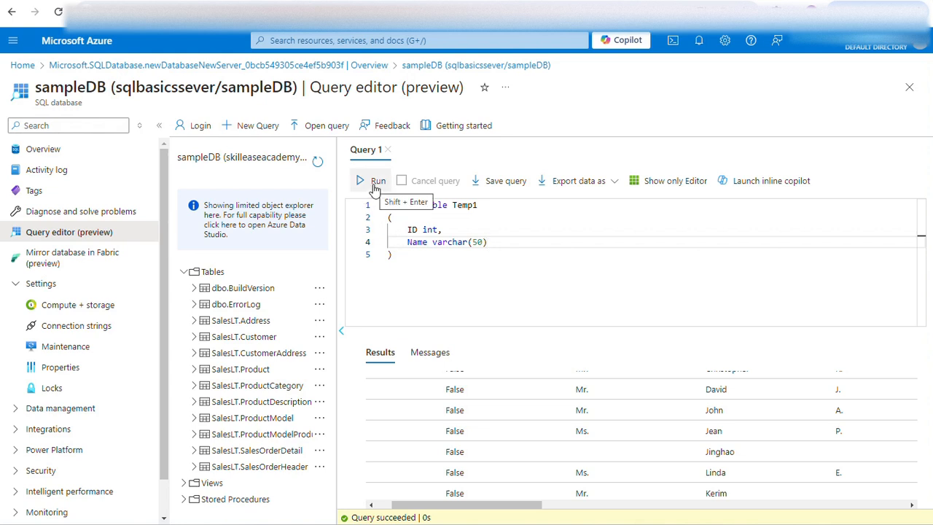
click(374, 182)
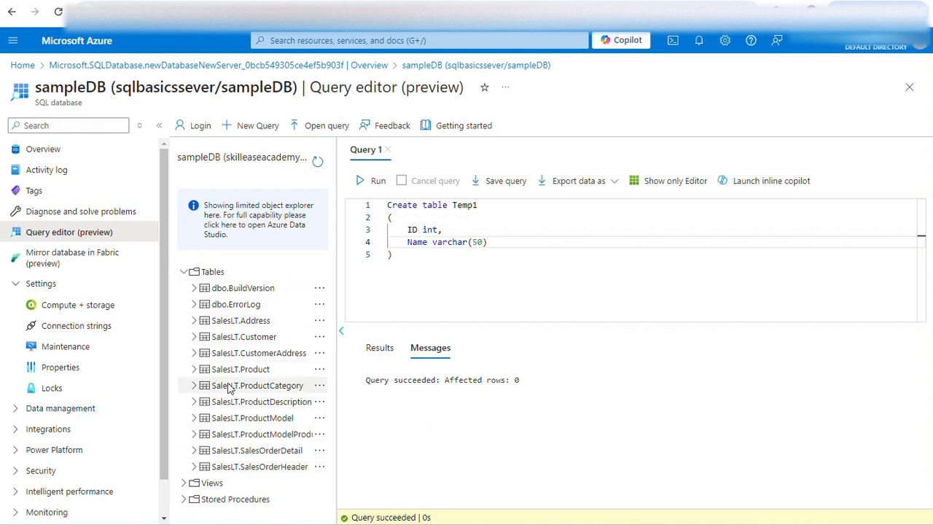
Refresh the object explorer and expand the tables to check for the new Temp1 table
click(231, 271)
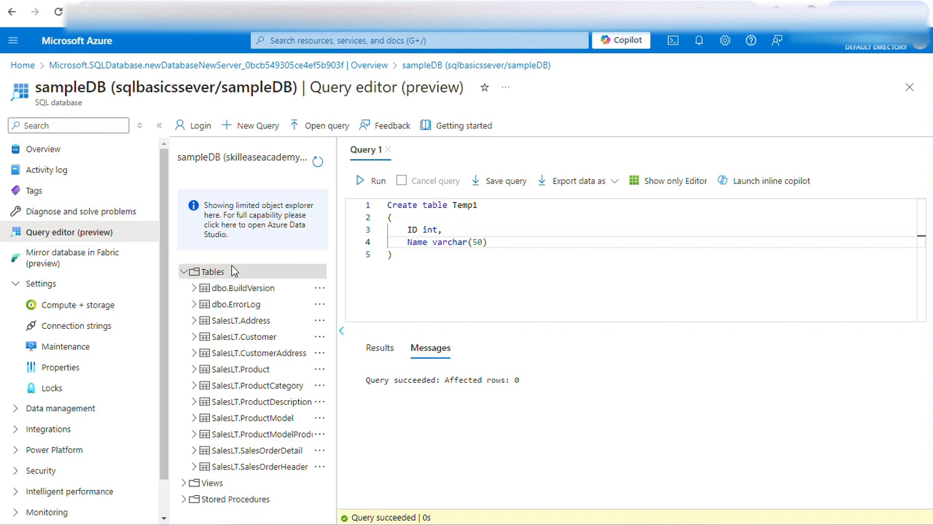
click(318, 161)
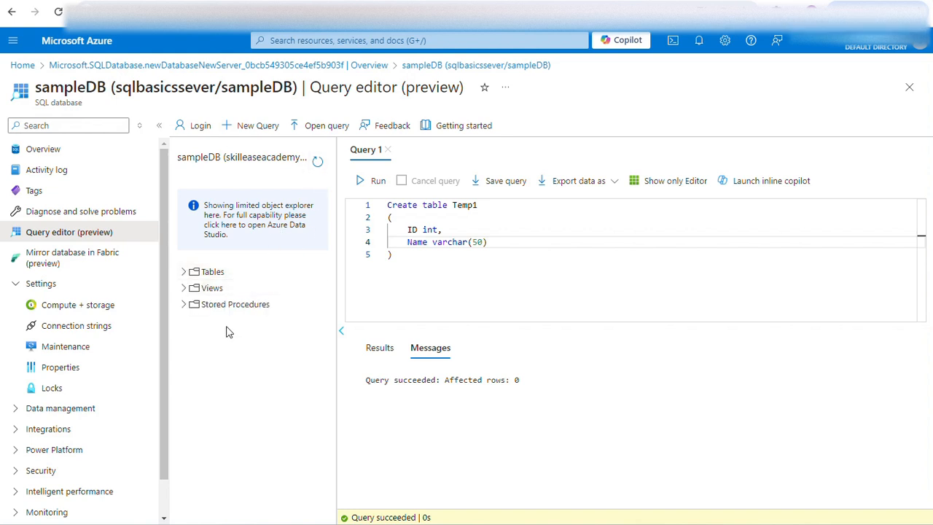
click(185, 271)
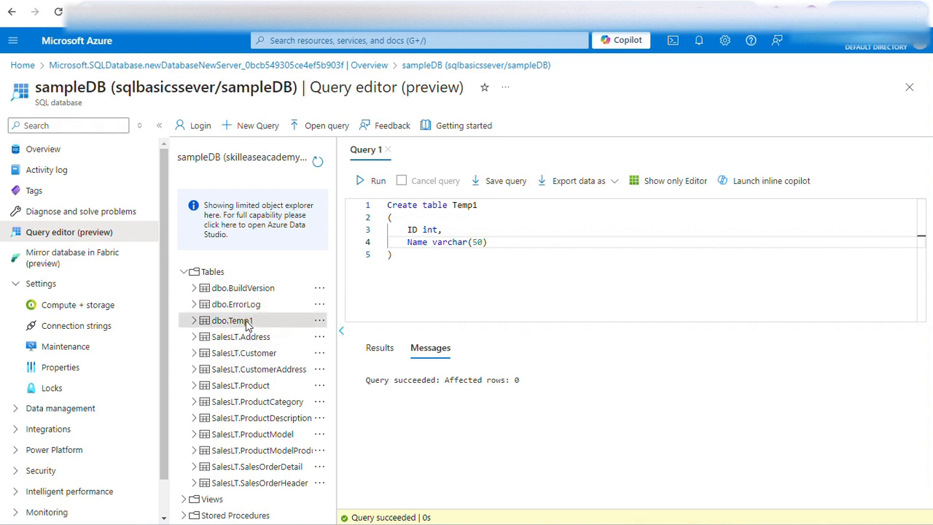
Replace the Create table statement with the query "Select * from Temp1", split over two lines, and run it
drag(394, 254, 382, 208)
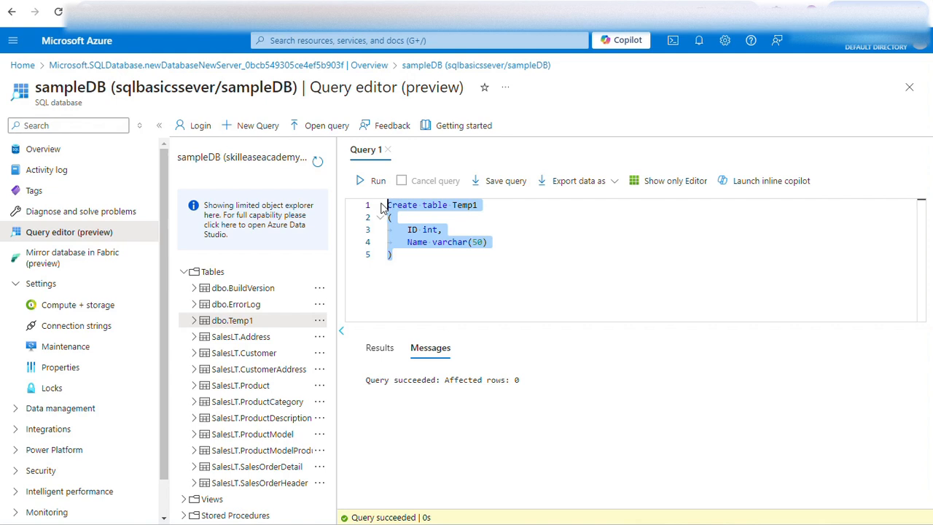
text(Select )
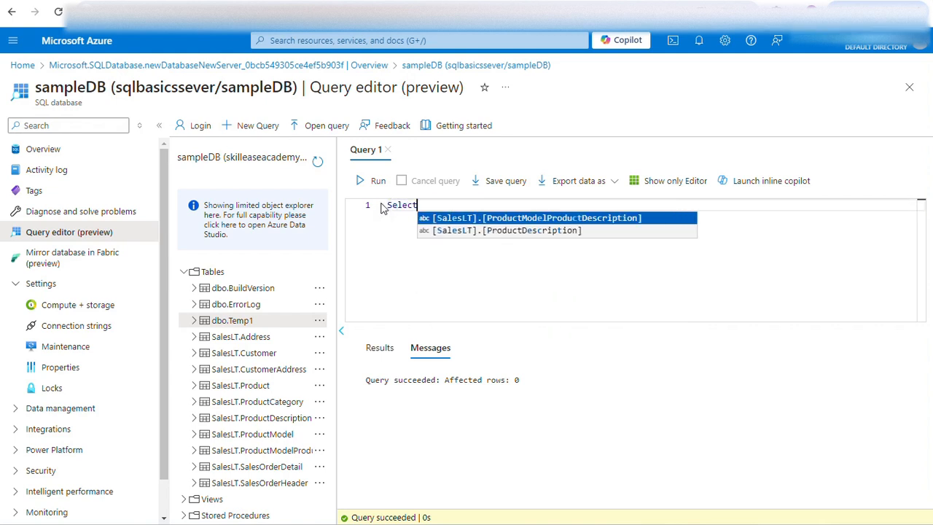
text(*)
key(Return)
text(fr)
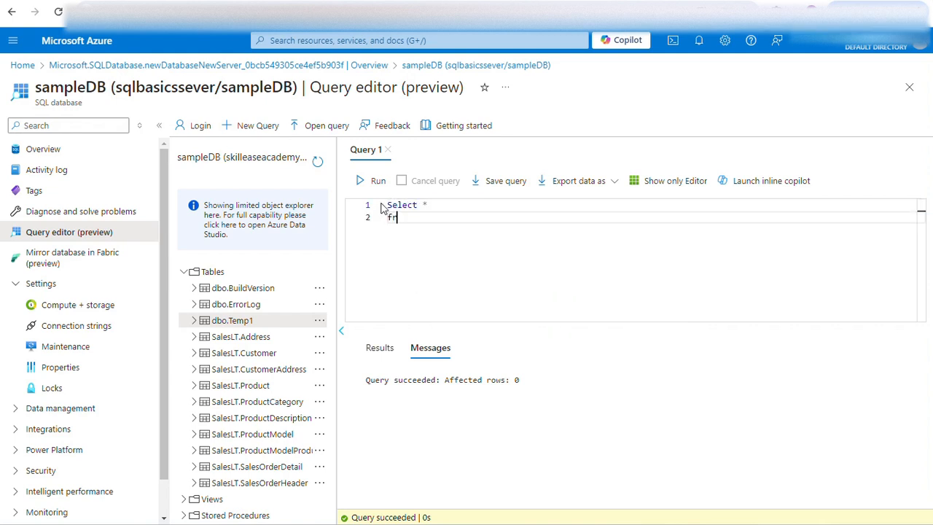
text(om Temp1)
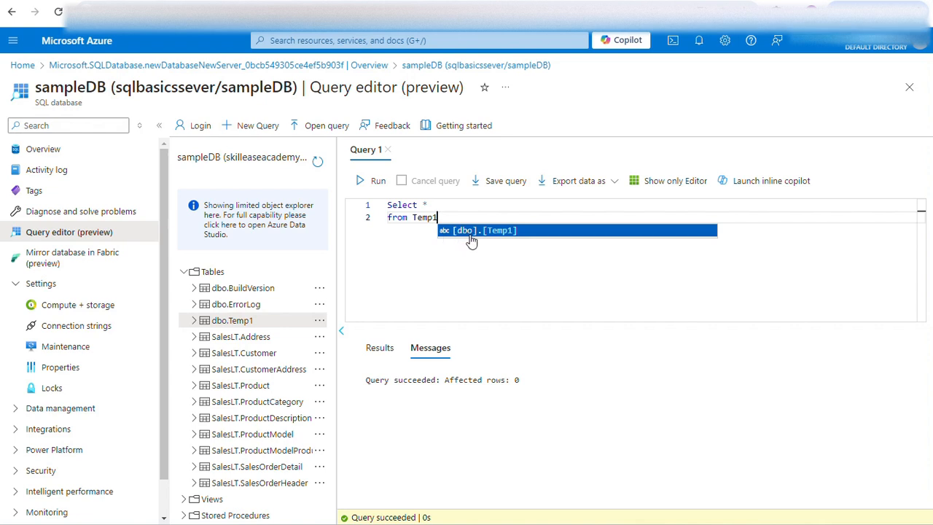
click(363, 187)
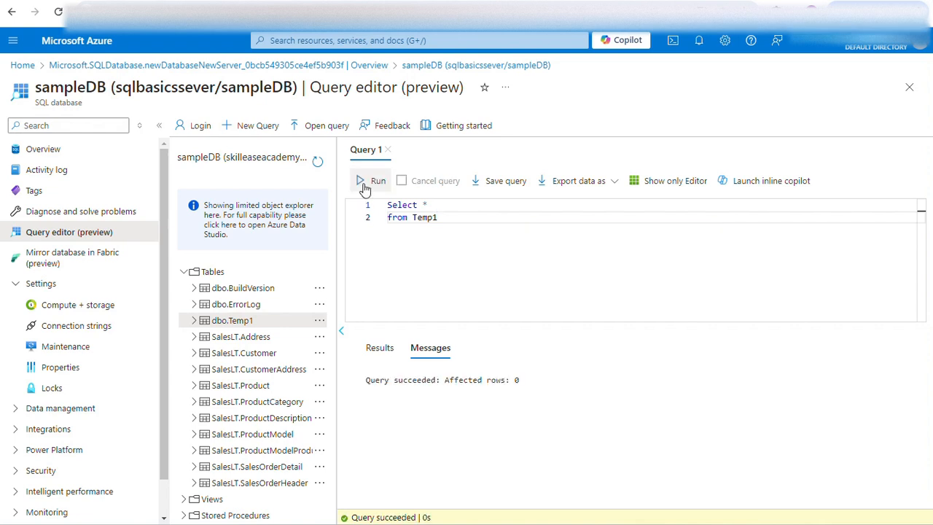
Below the Select query, add an "Insert Into Temp1 (ID, Name)" statement with ID 1 and a sample first name as values
double_click(423, 218)
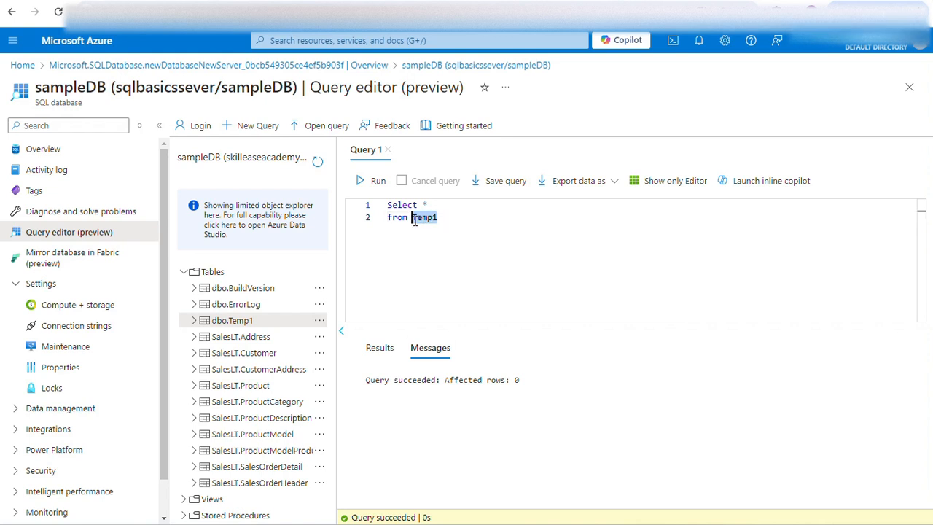
click(468, 229)
key(Return)
key(Return)
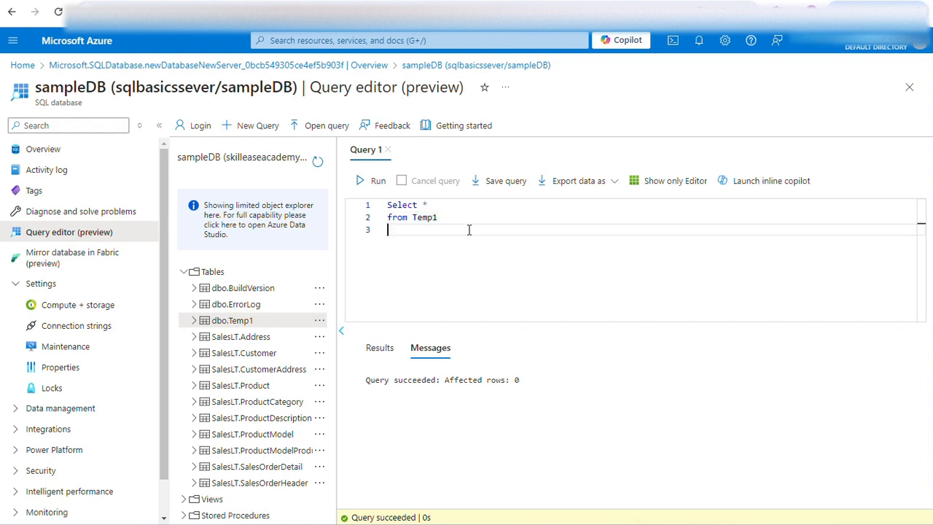
text(Insert)
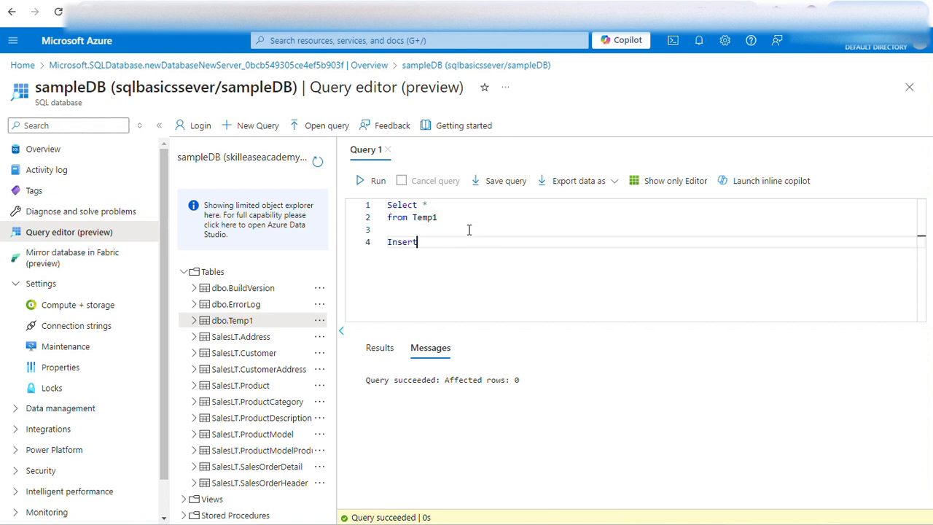
text( Into Temp1 (ID, Name) Values(1, 'SAM)
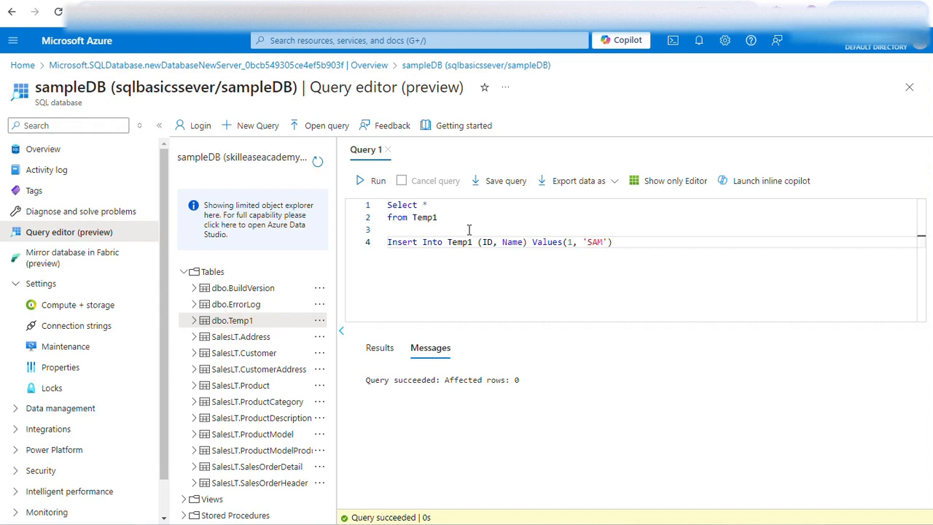
Duplicate the Insert statement three times on the lines beneath it
key(shift+Up)
key(ctrl+c)
key(Right)
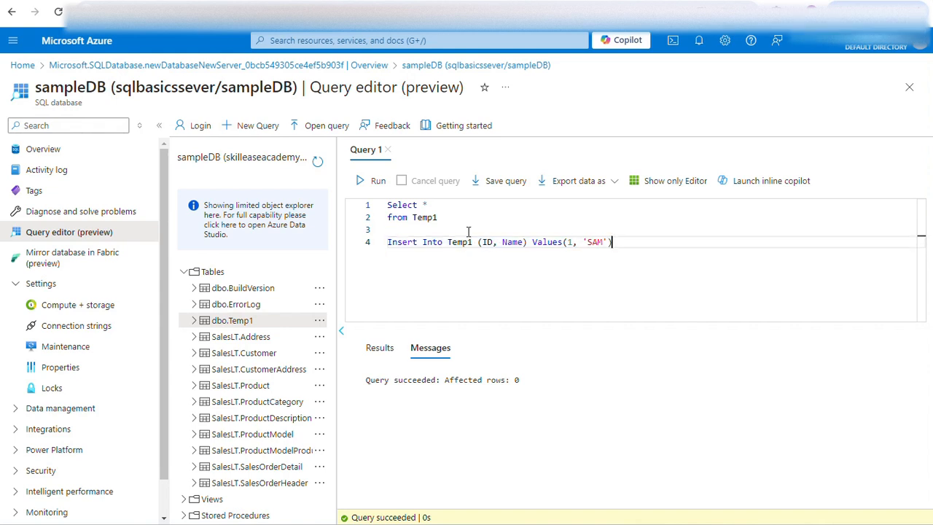
key(ctrl+v)
key(ctrl+v)
key(ctrl+v)
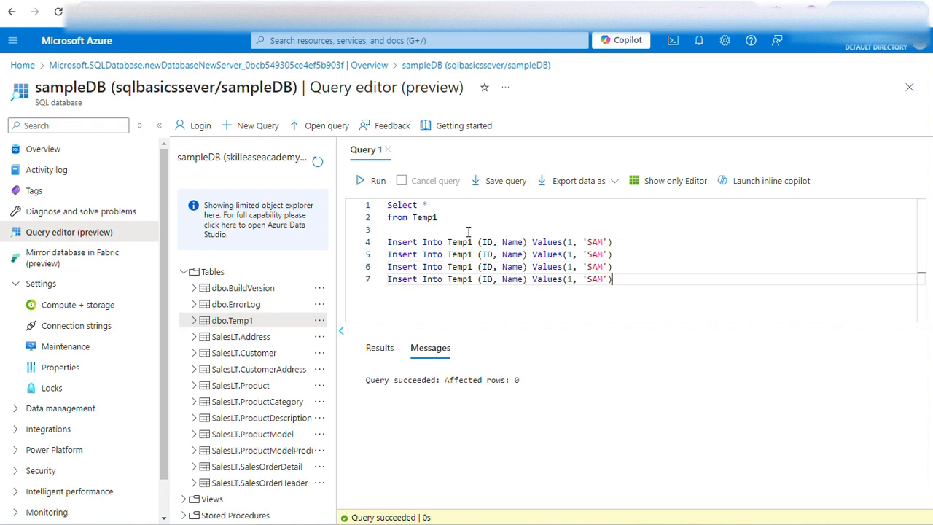
Change the ID values in the three copied Insert statements to 2, 3 and 4
double_click(570, 255)
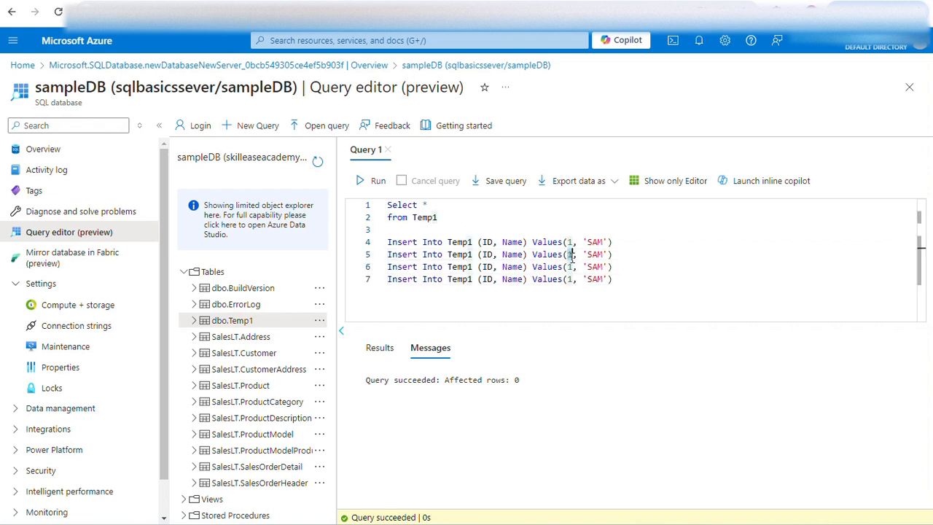
text(2)
double_click(571, 266)
text(3)
double_click(569, 280)
text(4)
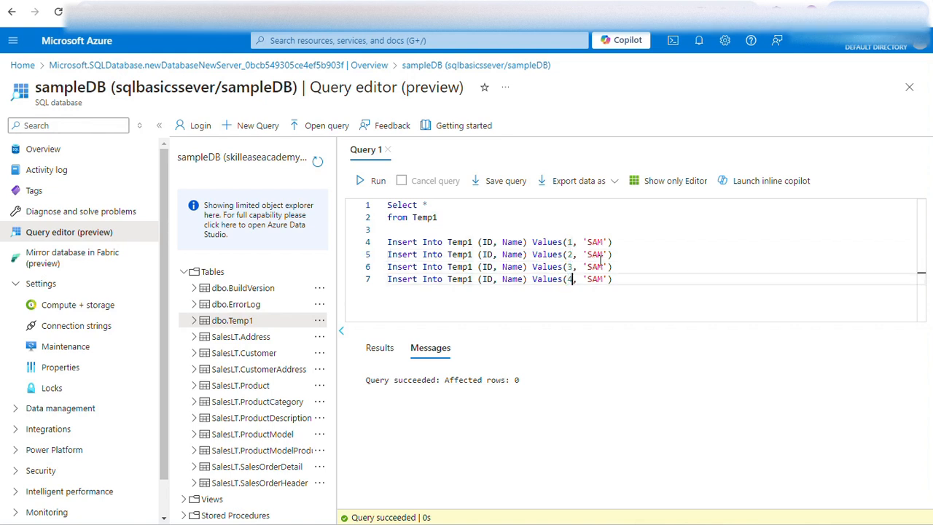
Give each of the three copied Insert statements a different sample first name as its Name value
double_click(601, 255)
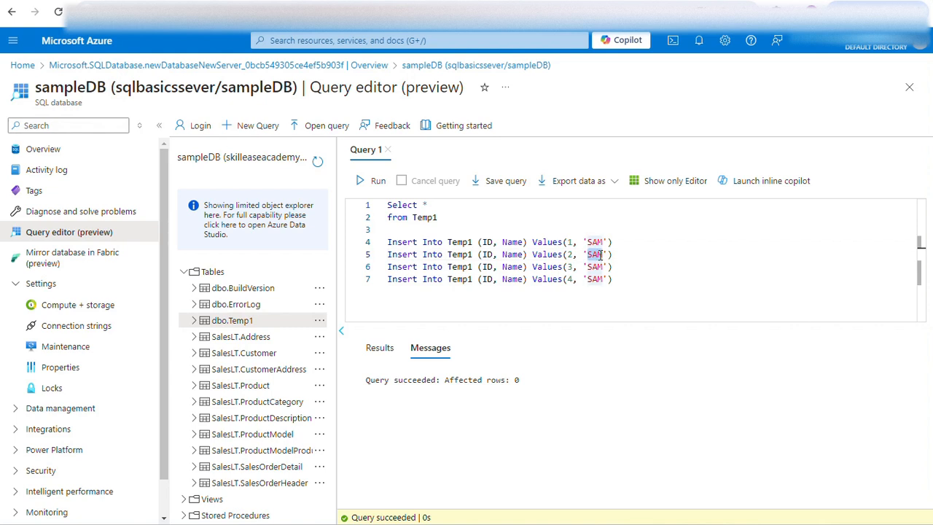
text(Ryn)
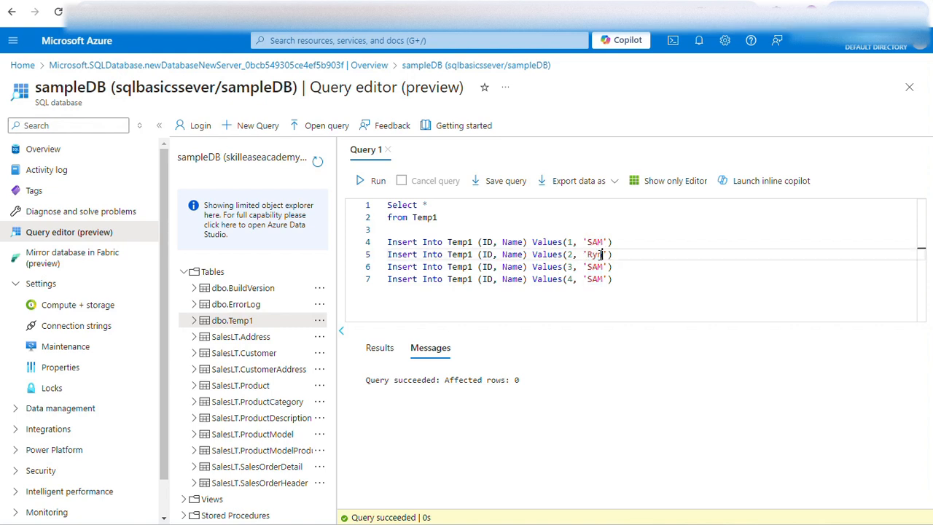
text(an)
double_click(596, 266)
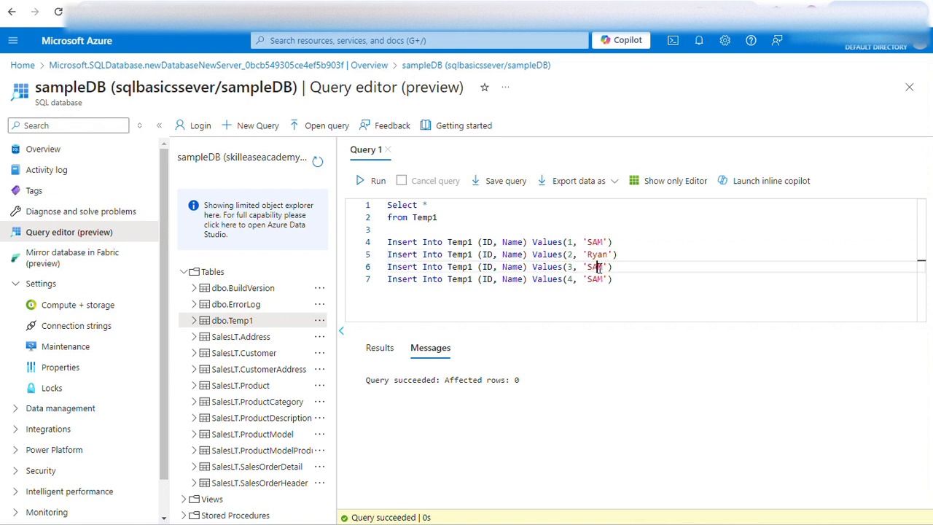
text(John)
double_click(597, 279)
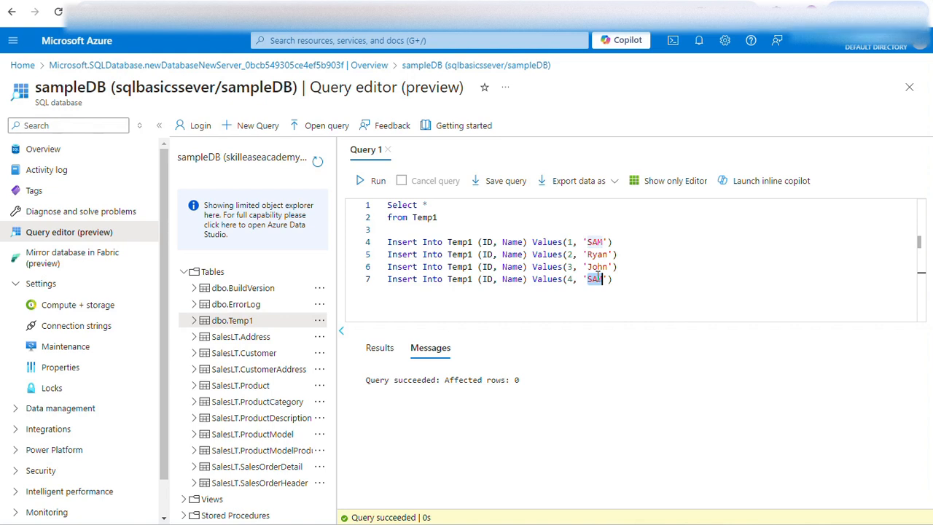
text(Rachel)
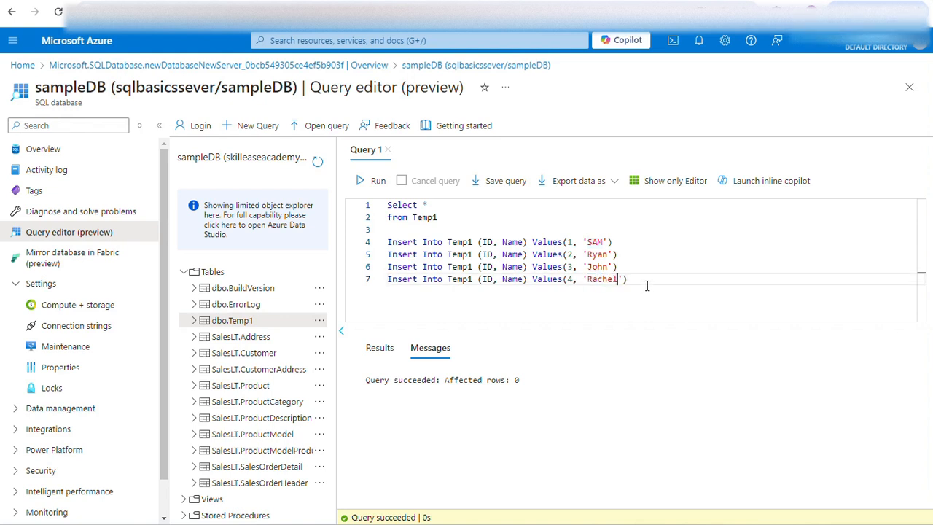
Run only the four Insert statements, followed by only the Select query on Temp1
drag(646, 283, 357, 249)
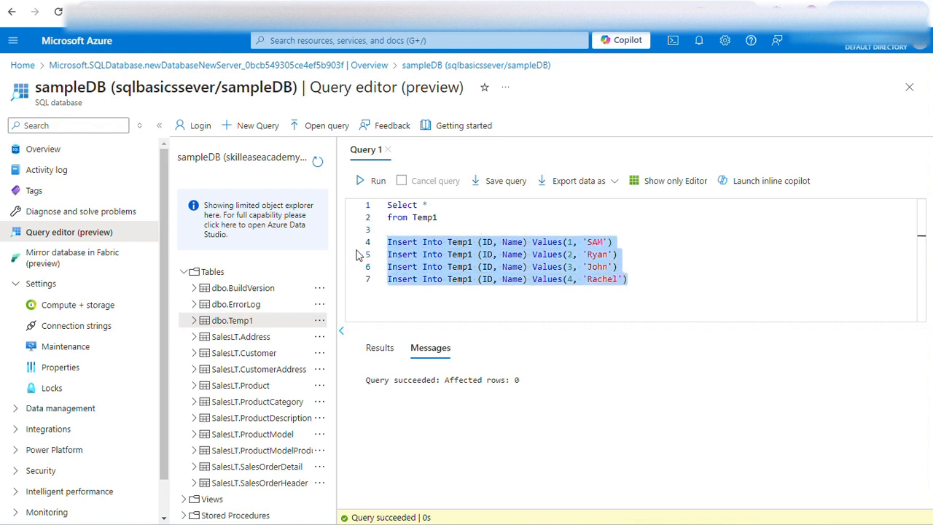
click(380, 182)
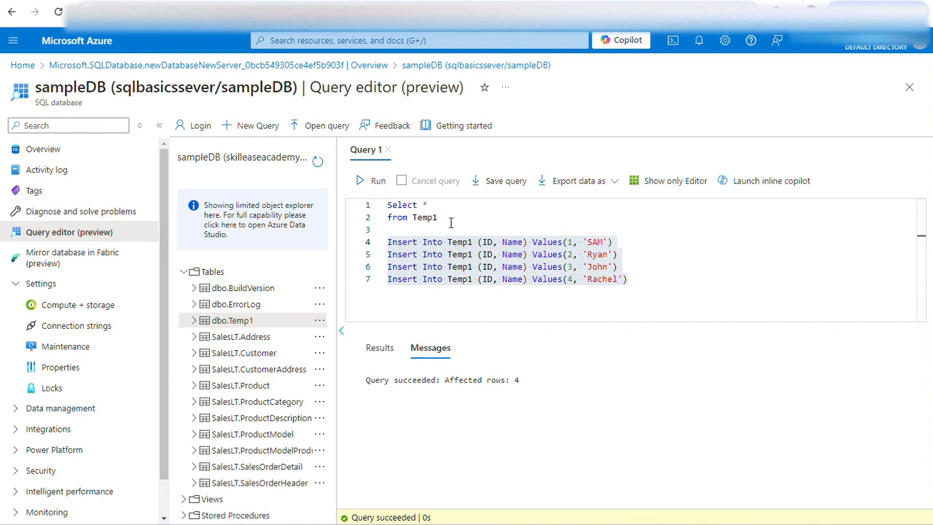
drag(451, 223, 387, 204)
click(368, 183)
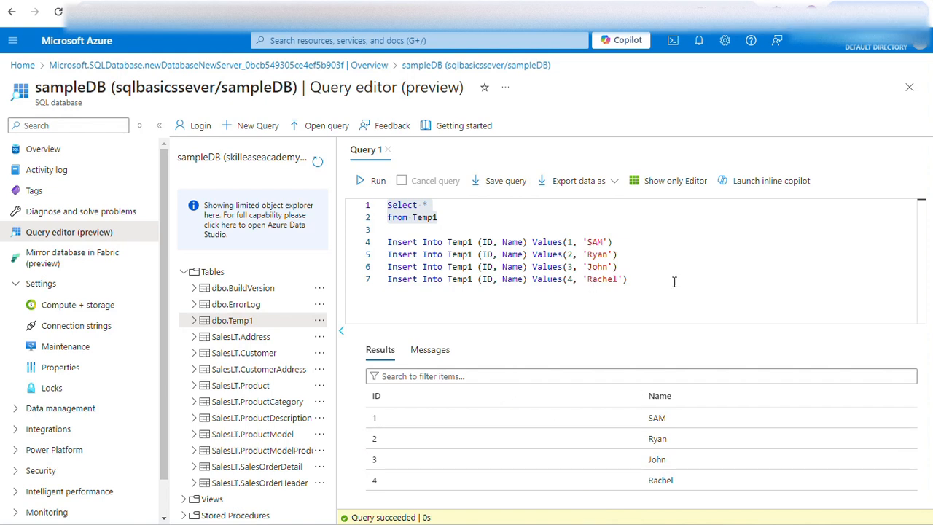
Select the four Insert statements below the Select query
drag(675, 282, 383, 252)
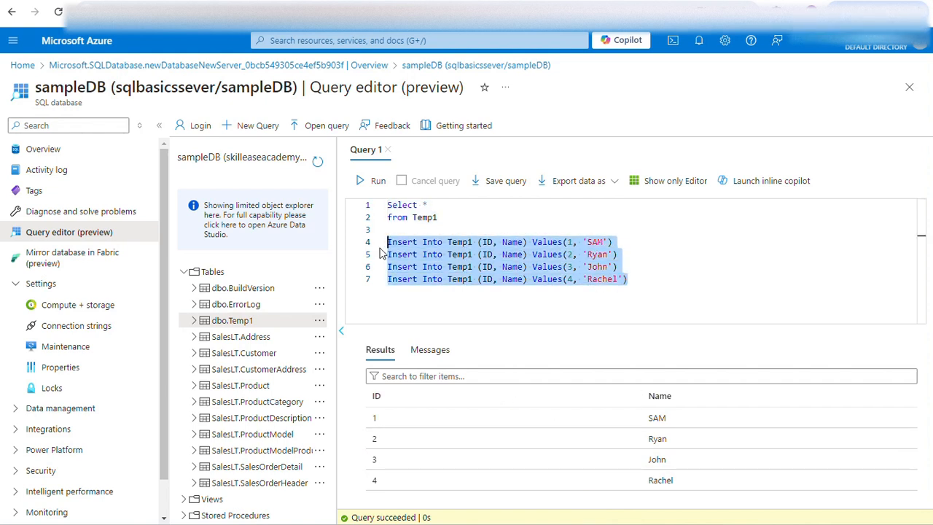